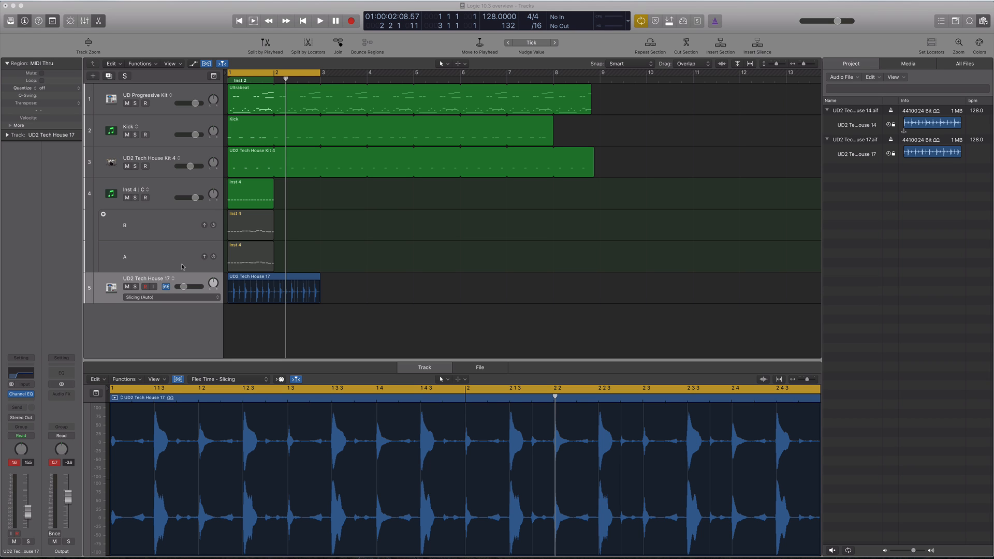
Recolour the Inst 4 region on track 4 from green to turquoise, using the colour palette.
{"action": "left_click", "coordinate": [248, 193]}
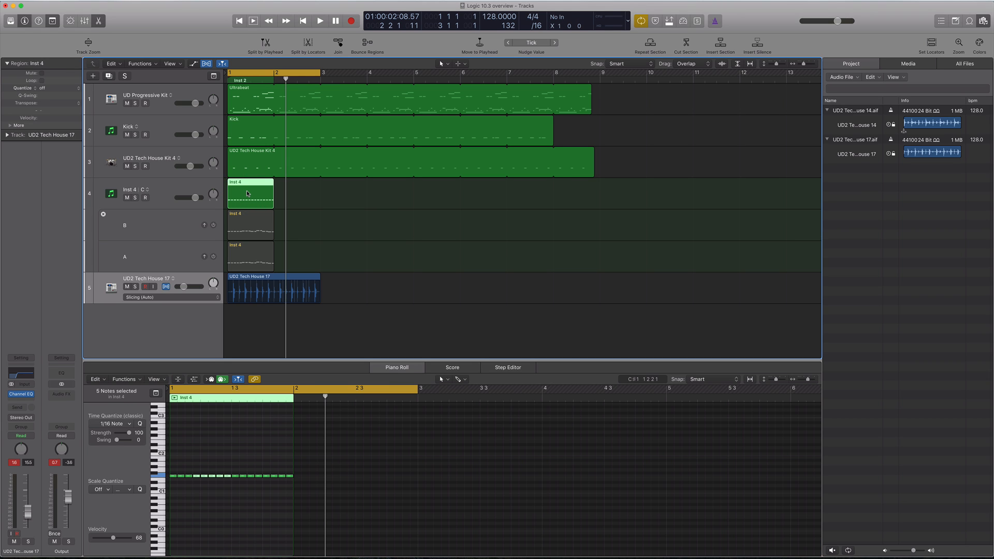
{"action": "key", "text": "alt+c"}
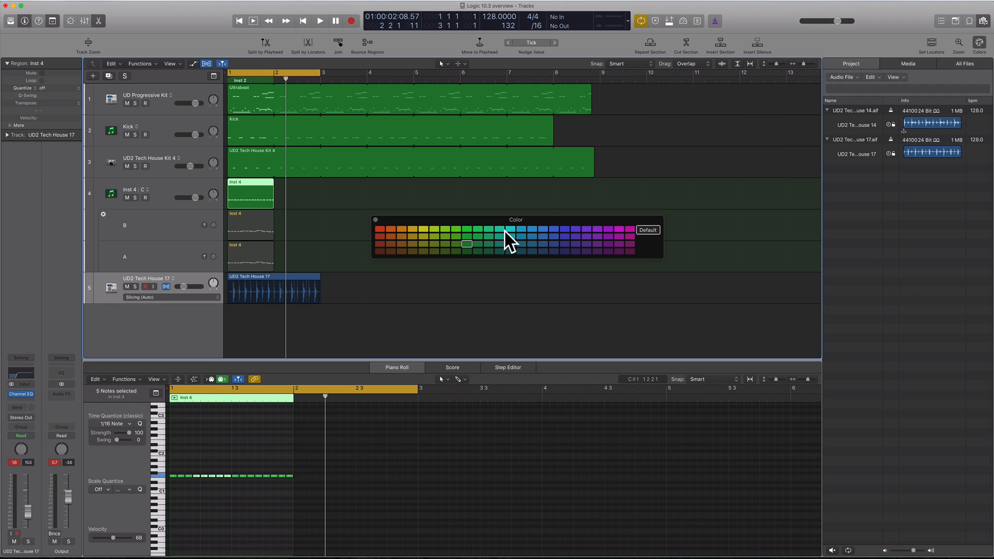
{"action": "left_click", "coordinate": [380, 229]}
{"action": "left_click", "coordinate": [483, 244]}
{"action": "left_click", "coordinate": [512, 244]}
{"action": "left_click", "coordinate": [512, 237]}
{"action": "left_click", "coordinate": [511, 230]}
{"action": "left_click", "coordinate": [506, 244]}
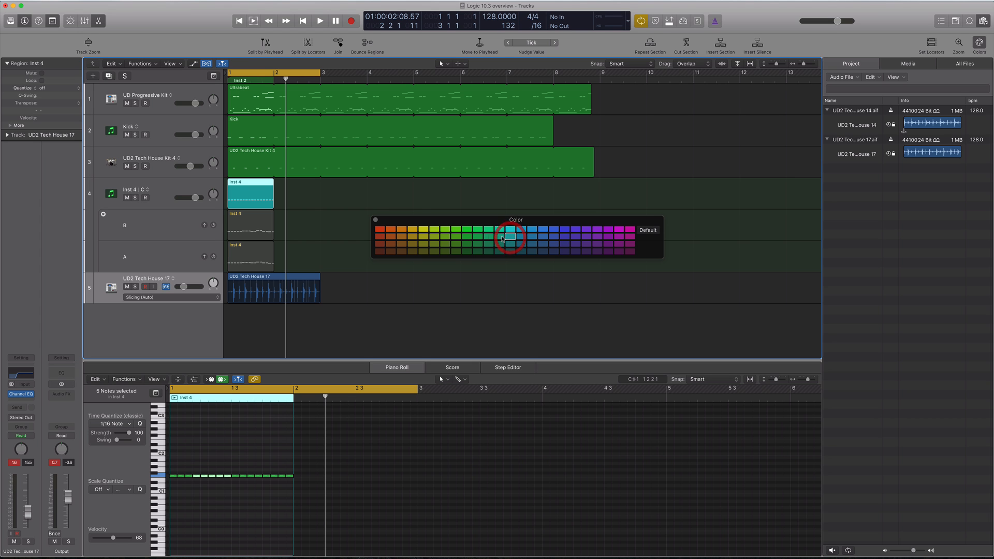
{"action": "left_click", "coordinate": [376, 220]}
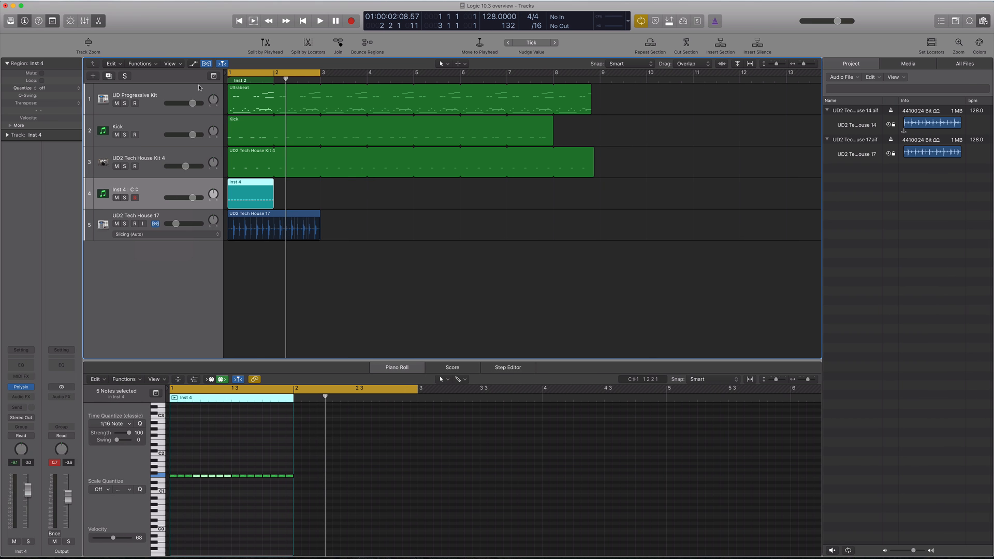
{"action": "left_click", "coordinate": [63, 1]}
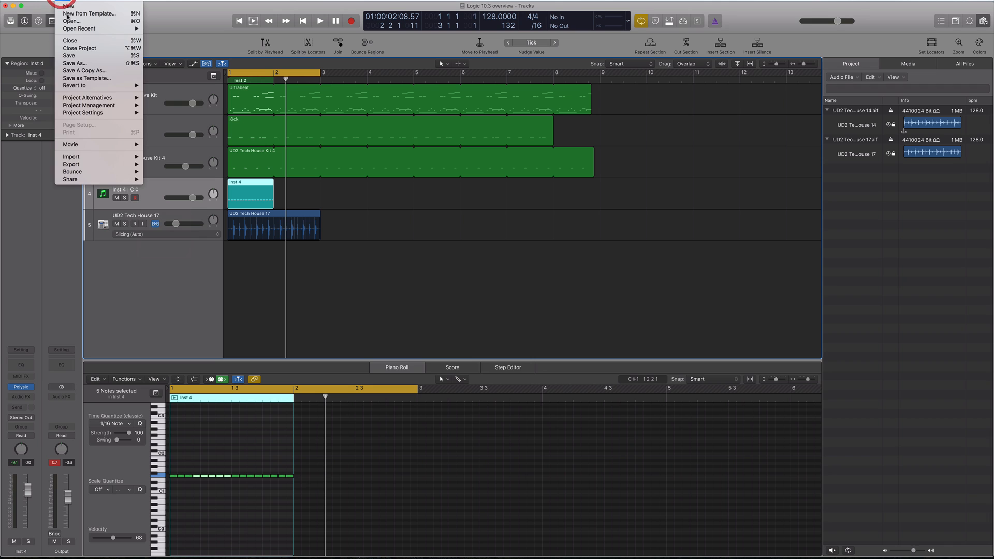
{"action": "mouse_move", "coordinate": [138, 101]}
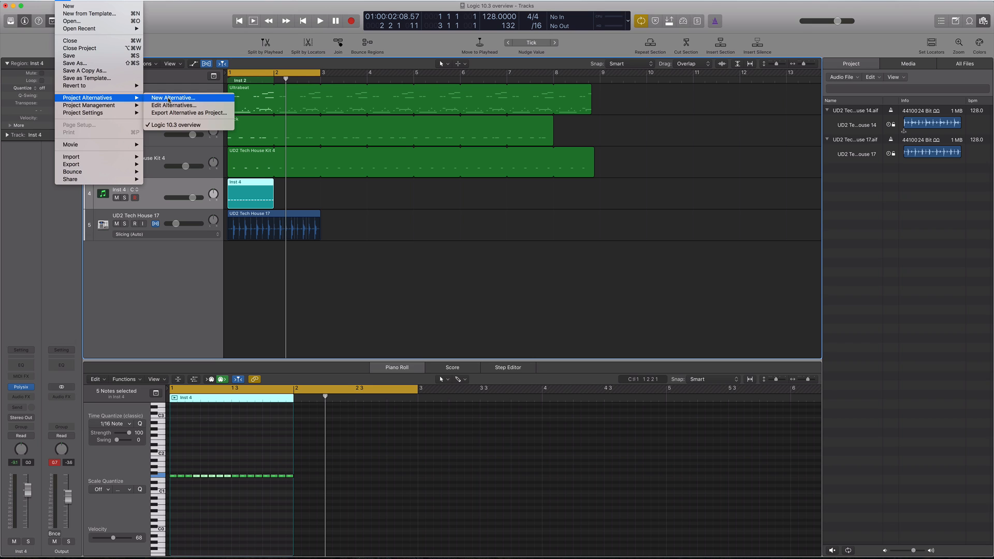
{"action": "left_click", "coordinate": [191, 36]}
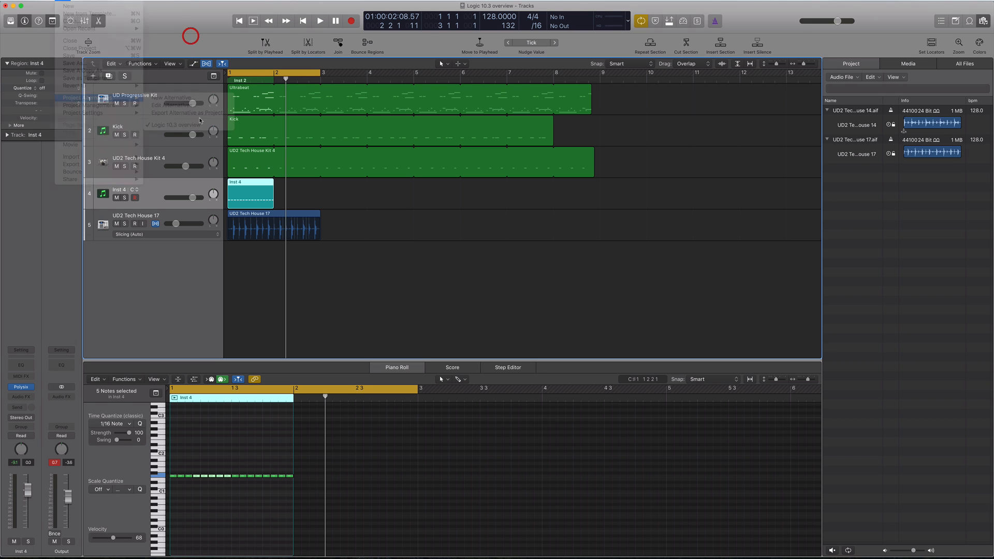
{"action": "left_click", "coordinate": [135, 190]}
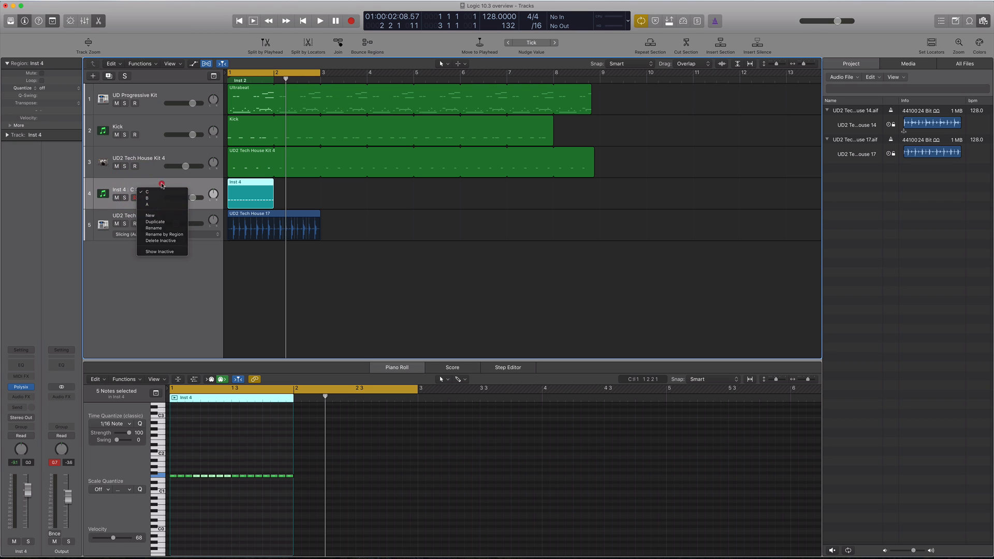
{"action": "left_click", "coordinate": [161, 184]}
{"action": "left_click", "coordinate": [97, 1]}
{"action": "left_click", "coordinate": [122, 109]}
Switch the Inst 4 track to alternative A and show its inactive alternatives.
{"action": "left_click", "coordinate": [135, 189]}
{"action": "left_click", "coordinate": [147, 208]}
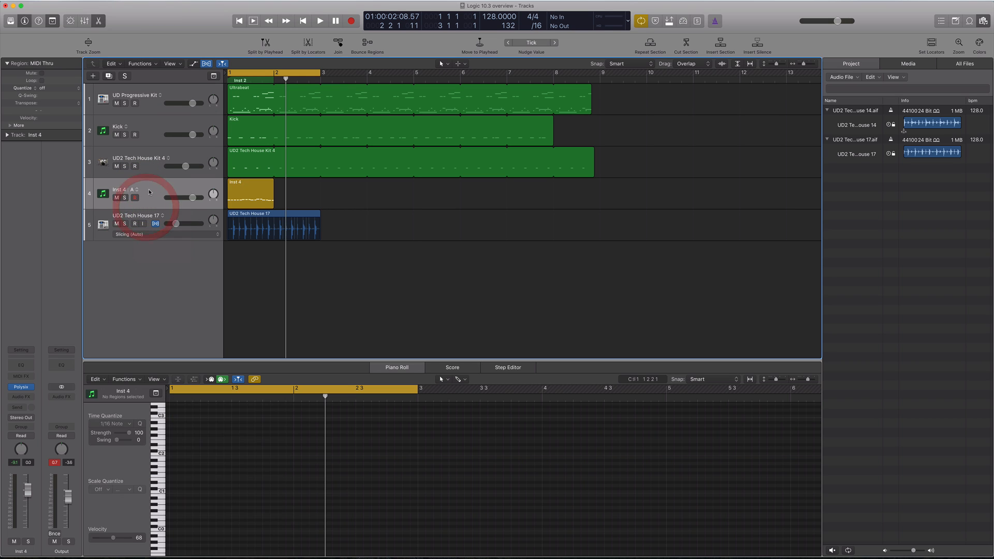
{"action": "left_click", "coordinate": [136, 190]}
{"action": "left_click", "coordinate": [157, 253]}
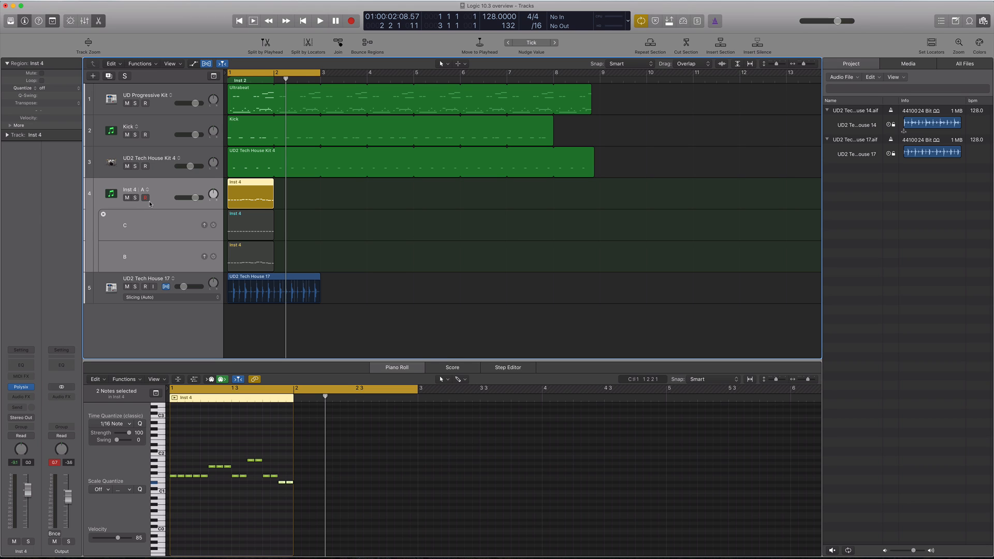
Inspect the inactive C and B regions, then audition the Inst 4 track with alternative A.
{"action": "left_click", "coordinate": [245, 232]}
{"action": "left_click", "coordinate": [260, 264]}
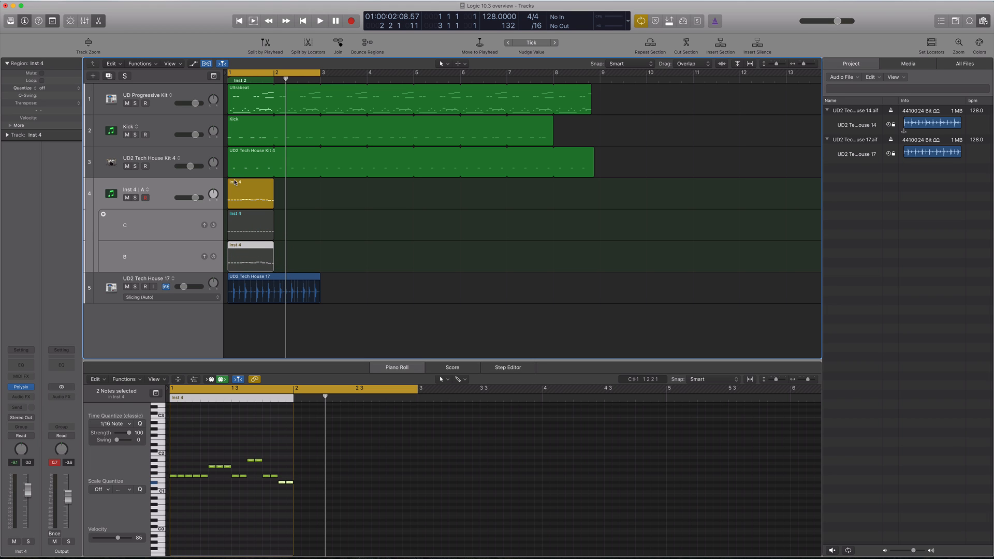
{"action": "left_click", "coordinate": [189, 187]}
{"action": "key", "text": "space"}
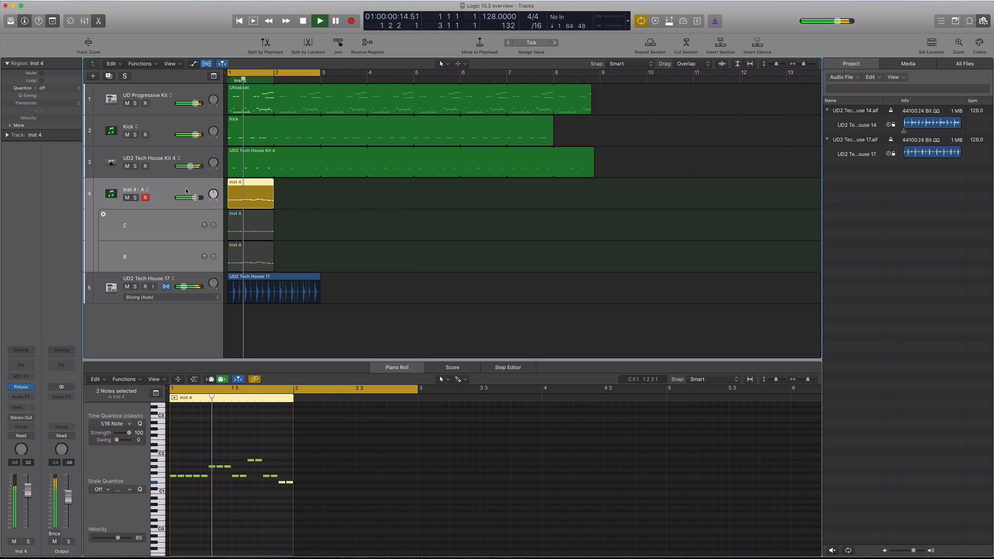
{"action": "key", "text": "space"}
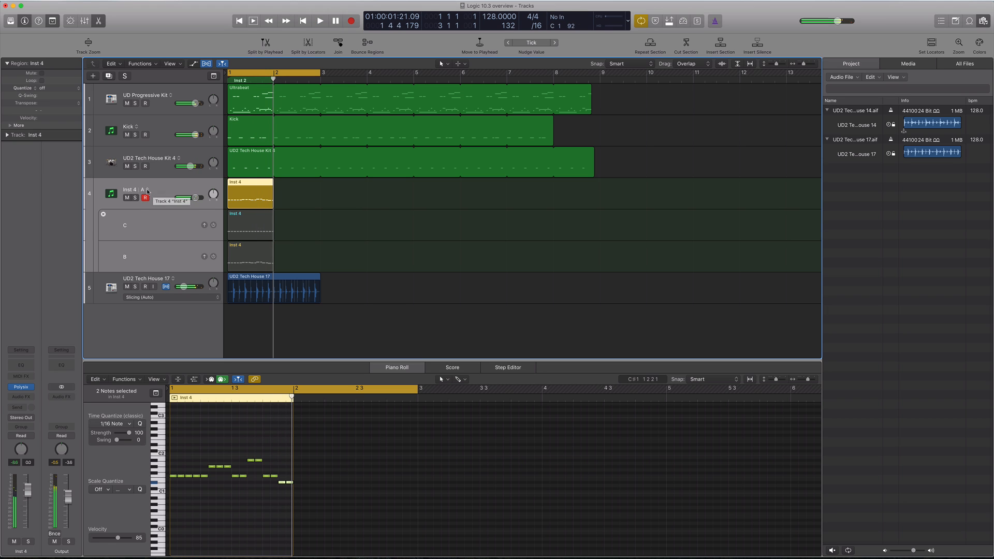
Switch the Inst 4 track to alternative B and audition it.
{"action": "left_click", "coordinate": [147, 202]}
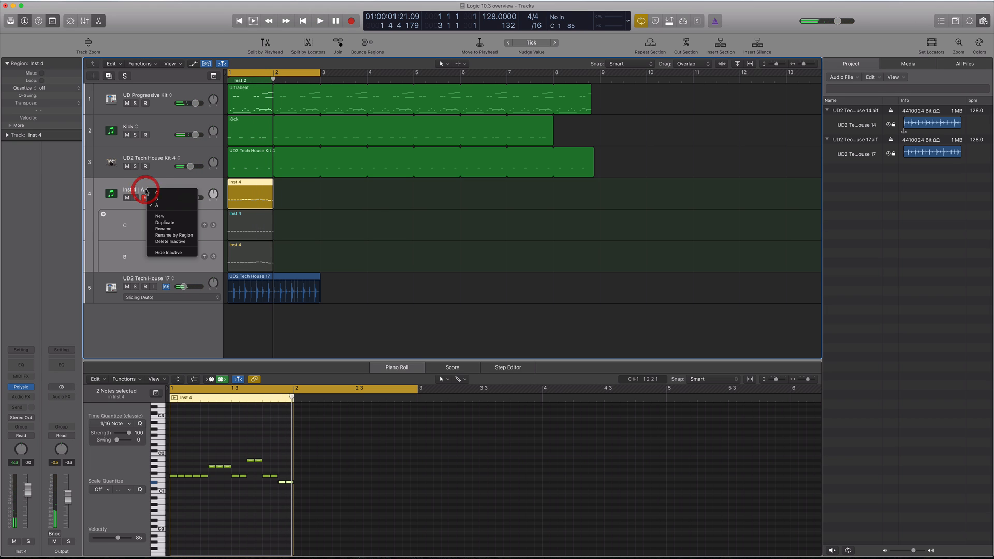
{"action": "left_click", "coordinate": [155, 199]}
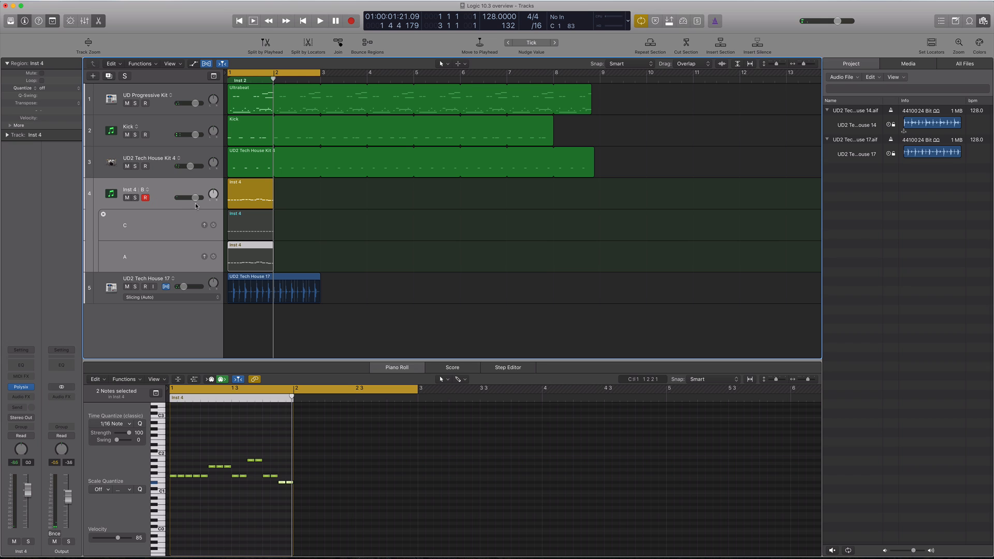
{"action": "left_click", "coordinate": [238, 199]}
{"action": "key", "text": "space"}
{"action": "double_click", "coordinate": [239, 199]}
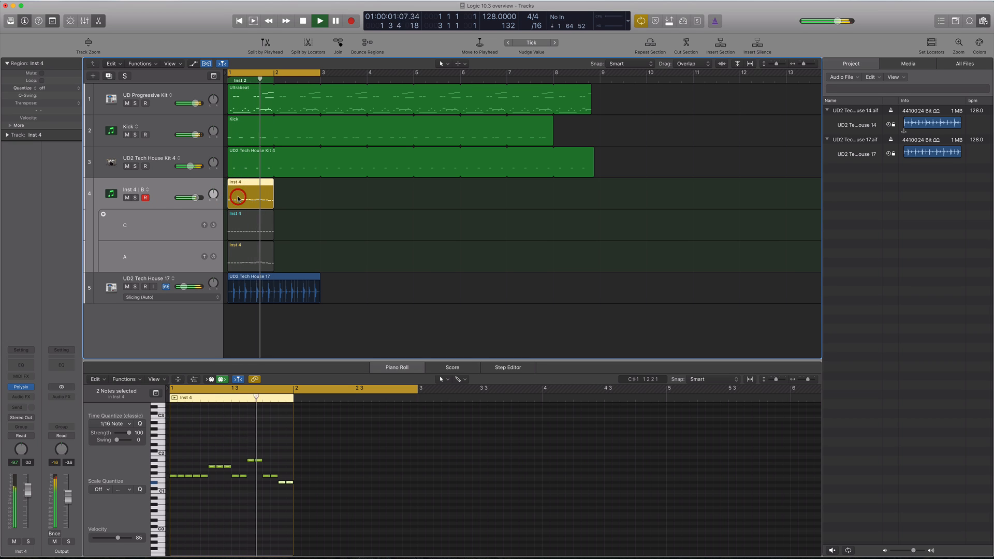
{"action": "key", "text": "space"}
Switch the Inst 4 track to alternative C and audition its region with the piano roll open.
{"action": "left_click", "coordinate": [143, 190]}
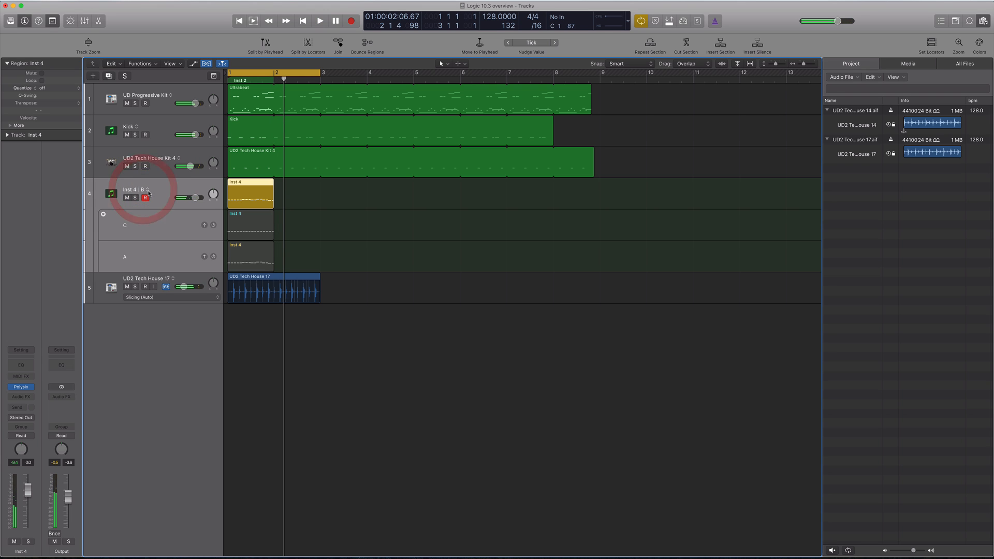
{"action": "left_click", "coordinate": [160, 195]}
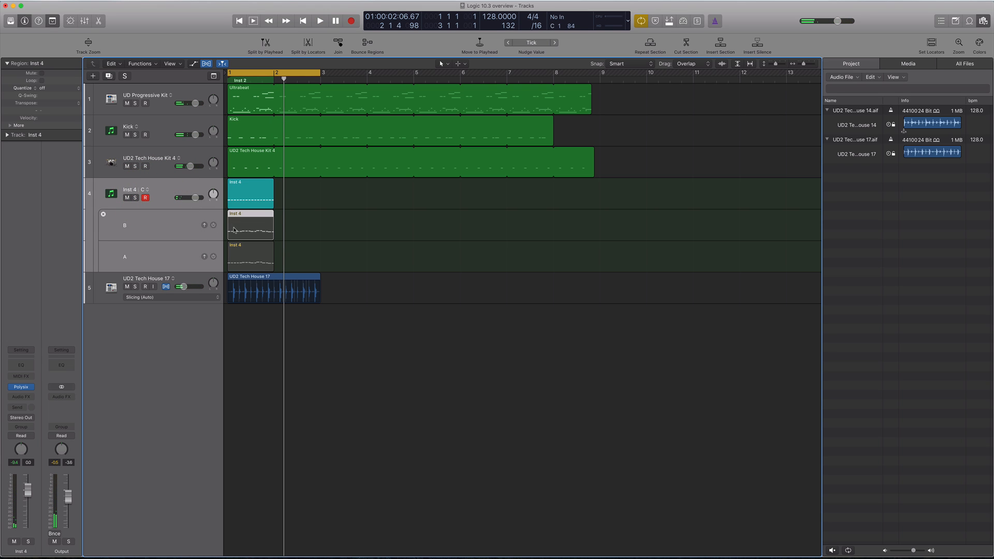
{"action": "double_click", "coordinate": [246, 197]}
{"action": "key", "text": "space"}
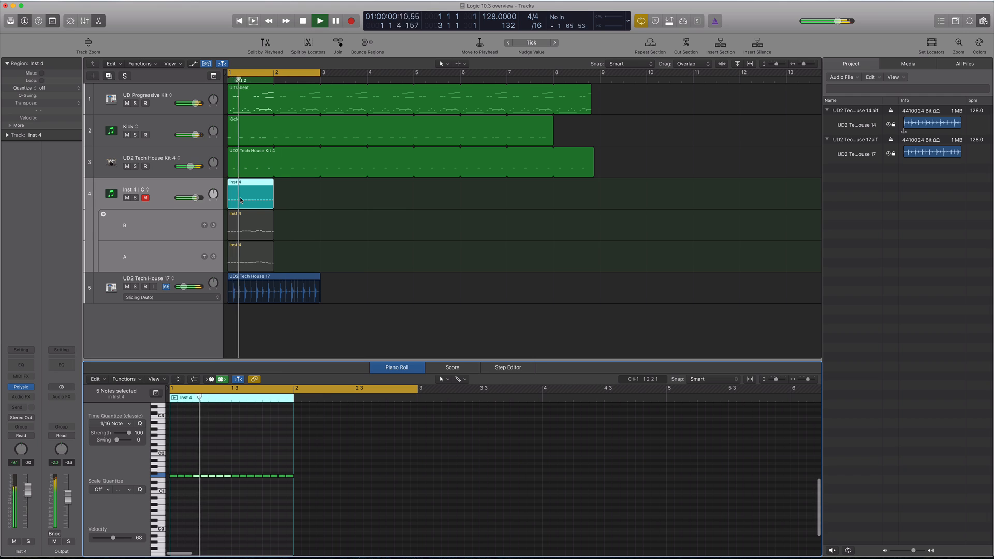
{"action": "key", "text": "space"}
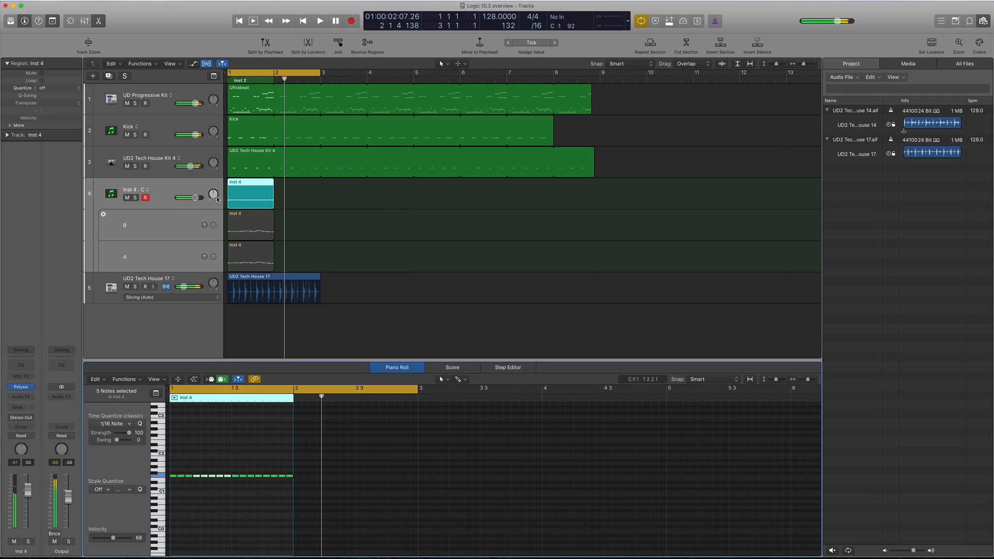
Shorten the cycle range to bar 1 and switch Inst 4 through alternatives B, C and A during playback.
{"action": "left_click_drag", "start_coordinate": [319, 73], "coordinate": [273, 77]}
{"action": "key", "text": "space"}
{"action": "left_click", "coordinate": [148, 192]}
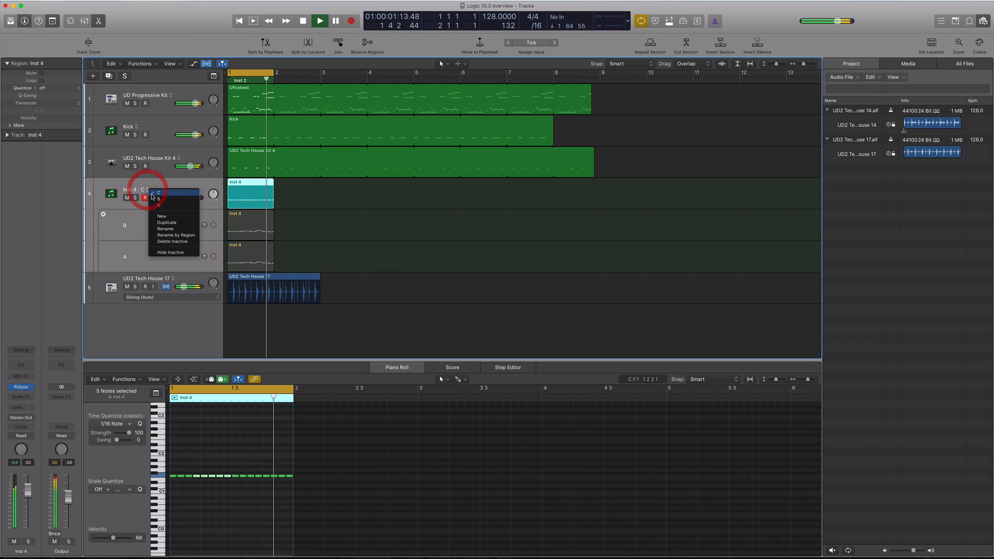
{"action": "left_click", "coordinate": [156, 200]}
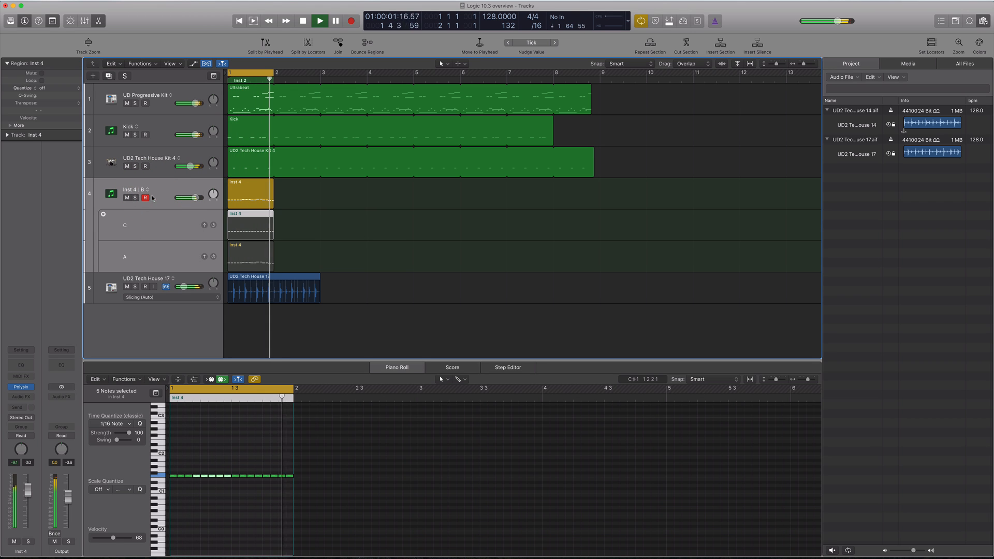
{"action": "left_click", "coordinate": [147, 191]}
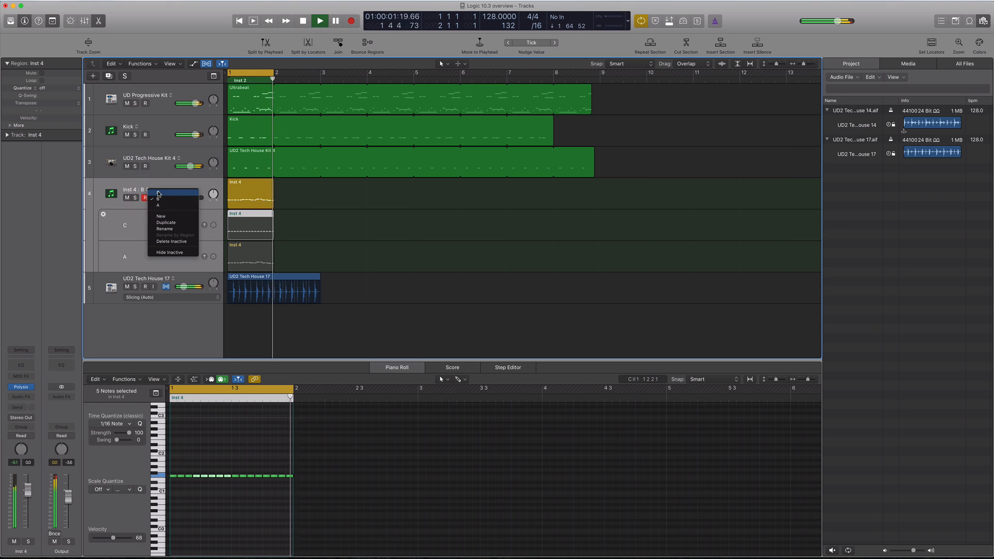
{"action": "left_click", "coordinate": [152, 192]}
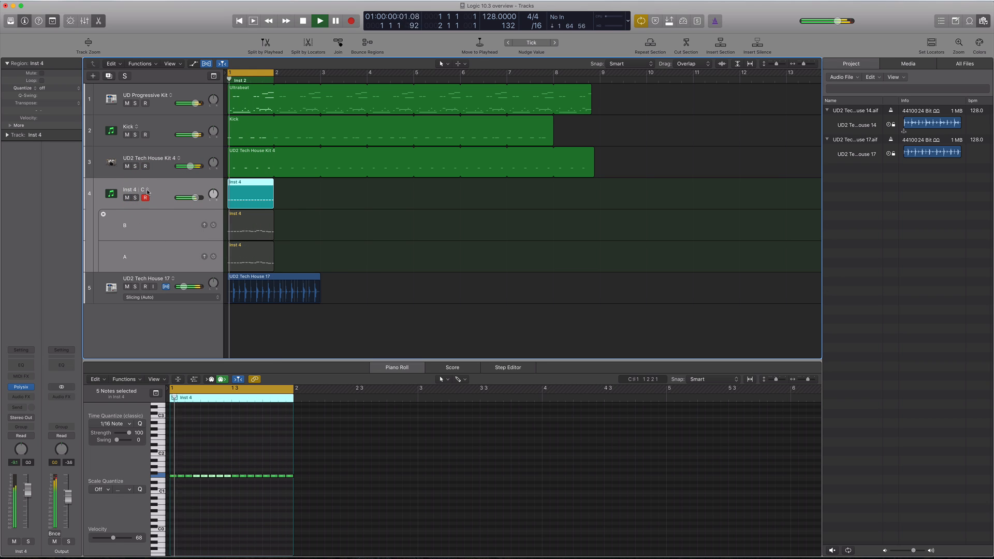
{"action": "left_click", "coordinate": [150, 191]}
{"action": "left_click", "coordinate": [161, 207]}
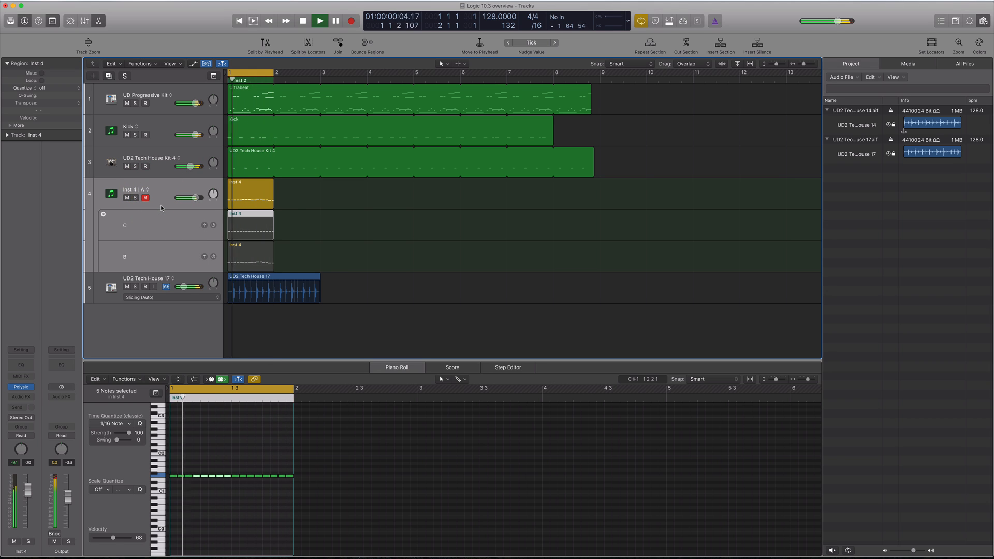
{"action": "key", "text": "space"}
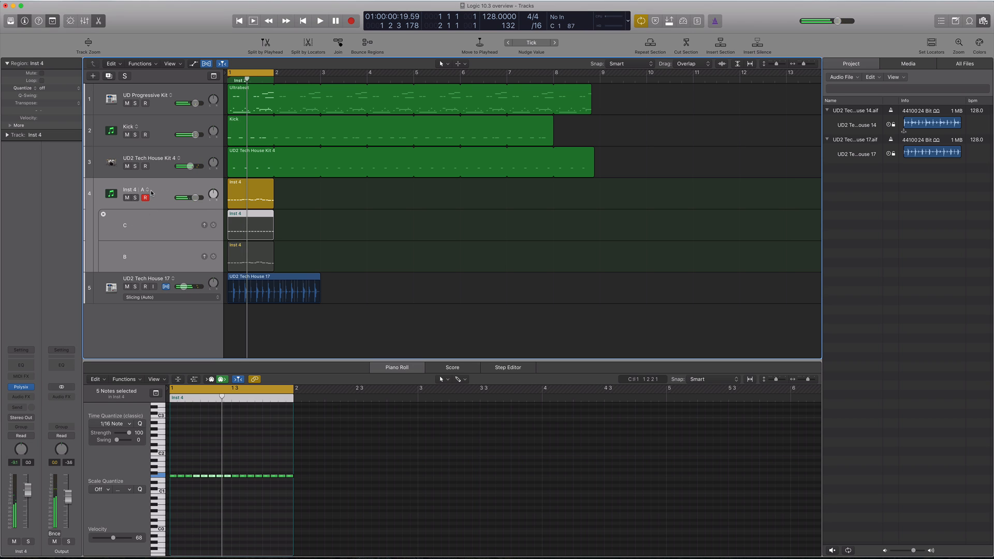
Switch the Inst 4 track to alternative C and rename that alternative "Flat bass 1".
{"action": "left_click", "coordinate": [152, 192]}
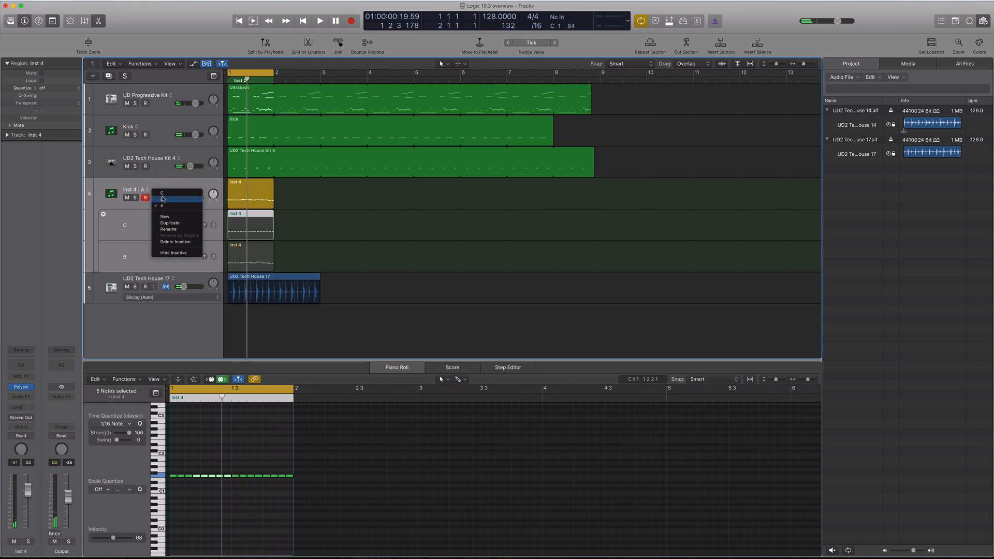
{"action": "left_click", "coordinate": [162, 194]}
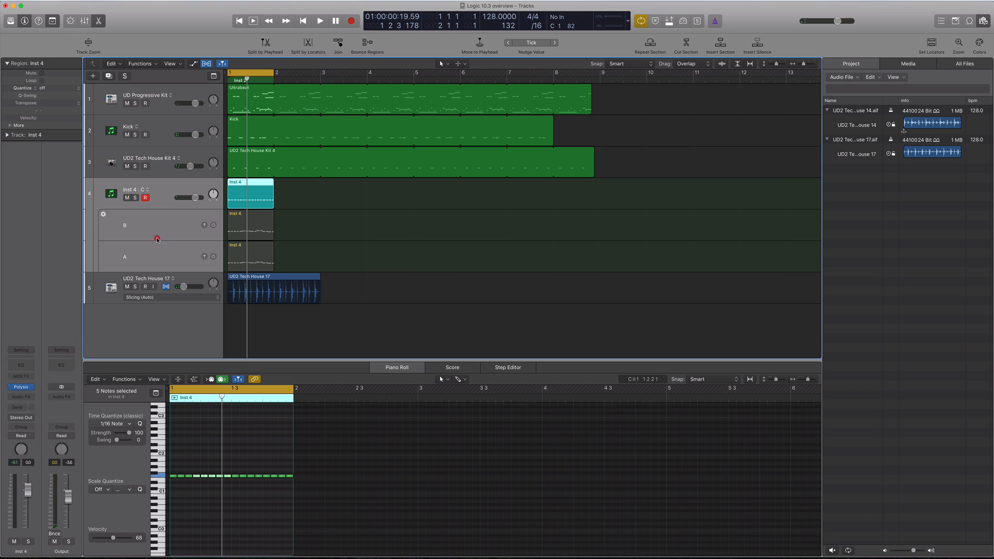
{"action": "right_click", "coordinate": [149, 192]}
{"action": "left_click", "coordinate": [149, 192]}
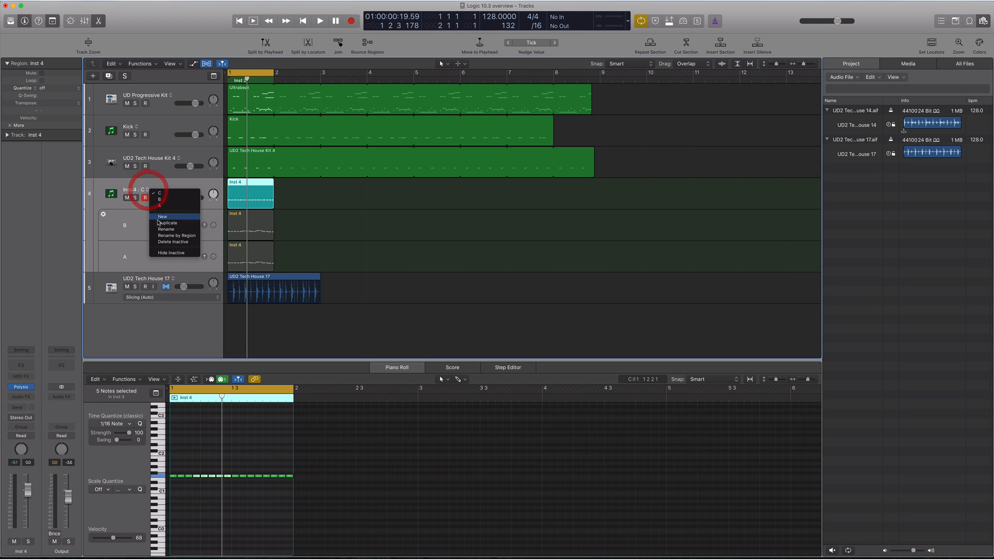
{"action": "left_click", "coordinate": [160, 224]}
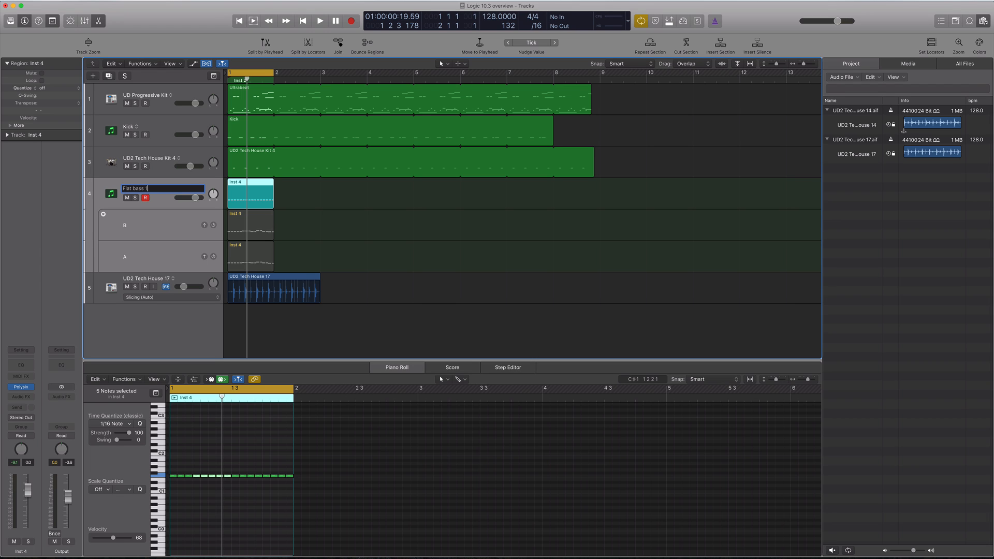
Switch the Inst 4 track to alternative B and rename that alternative "Change bass 2".
{"action": "left_click", "coordinate": [155, 190]}
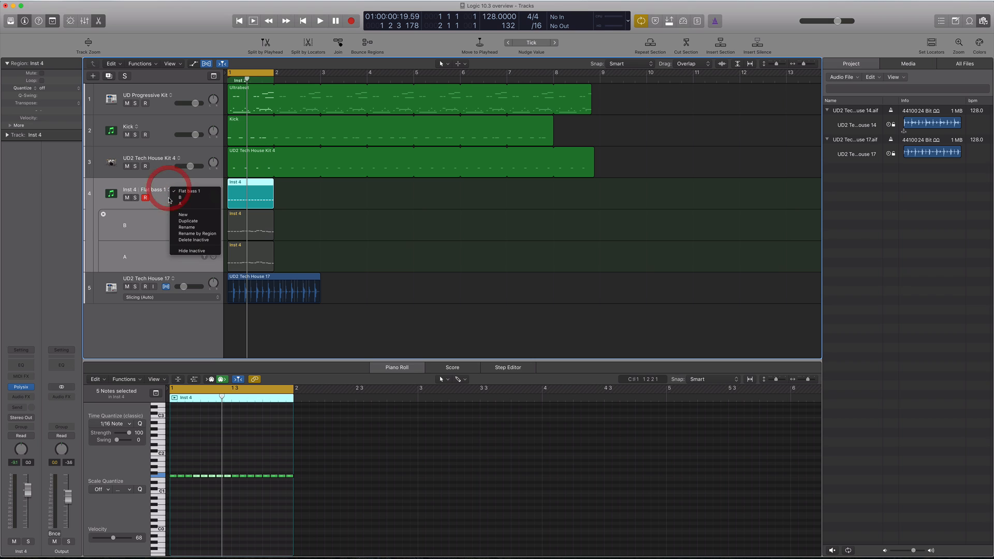
{"action": "left_click", "coordinate": [177, 199]}
{"action": "left_click", "coordinate": [156, 192]}
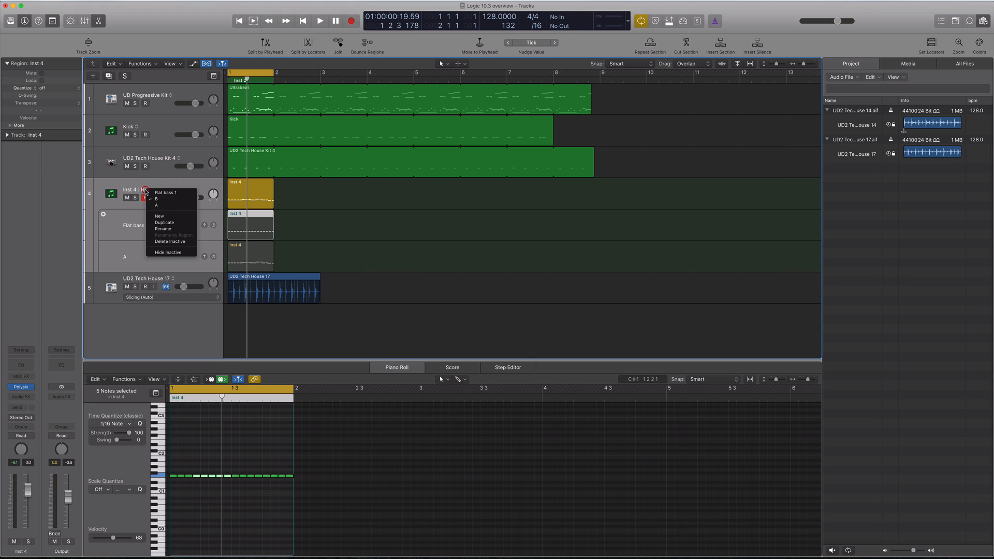
{"action": "left_click", "coordinate": [173, 228]}
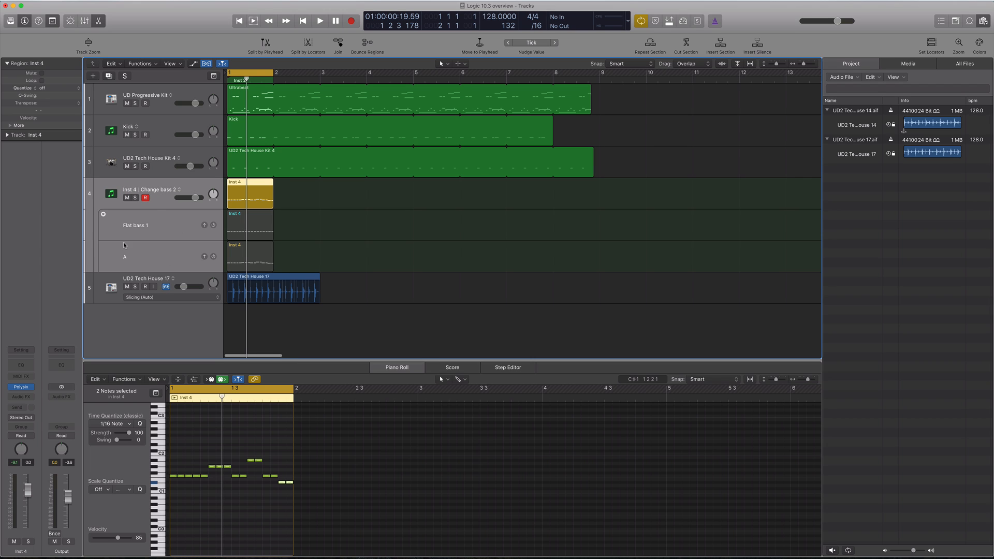
Switch the Inst 4 track to alternative A and rename that alternative "Chorus Bass".
{"action": "left_click", "coordinate": [162, 192]}
{"action": "left_click", "coordinate": [184, 201]}
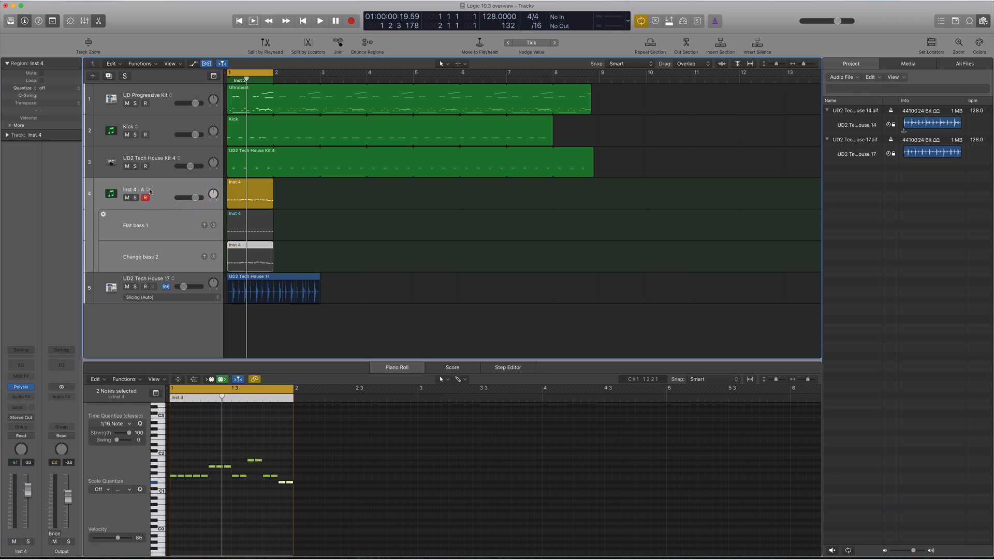
{"action": "left_click", "coordinate": [150, 192]}
{"action": "left_click", "coordinate": [165, 228]}
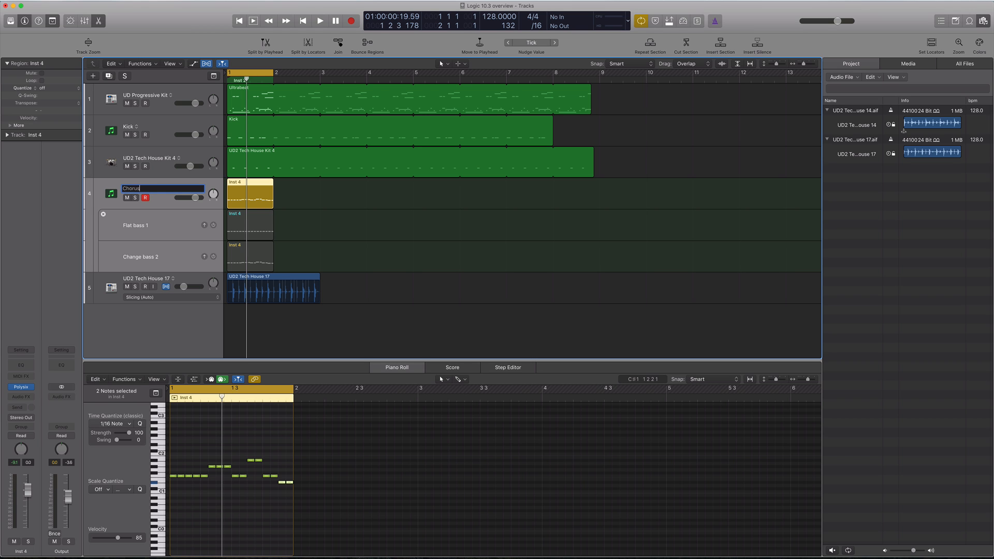
{"action": "key", "text": "space"}
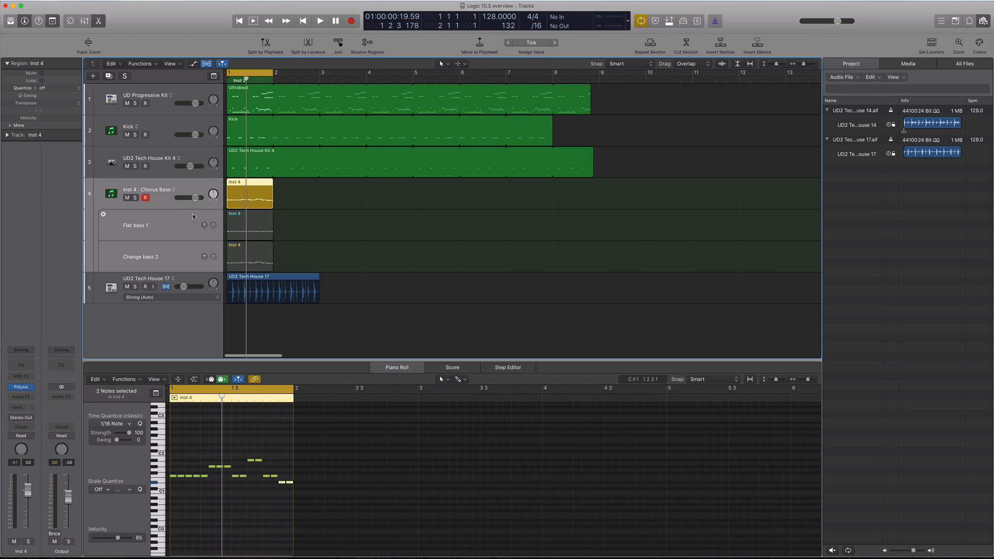
Switch the Inst 4 track to Change bass 2 and on to Flat bass 1 during playback, ending with playback stopped.
{"action": "left_click", "coordinate": [173, 190]}
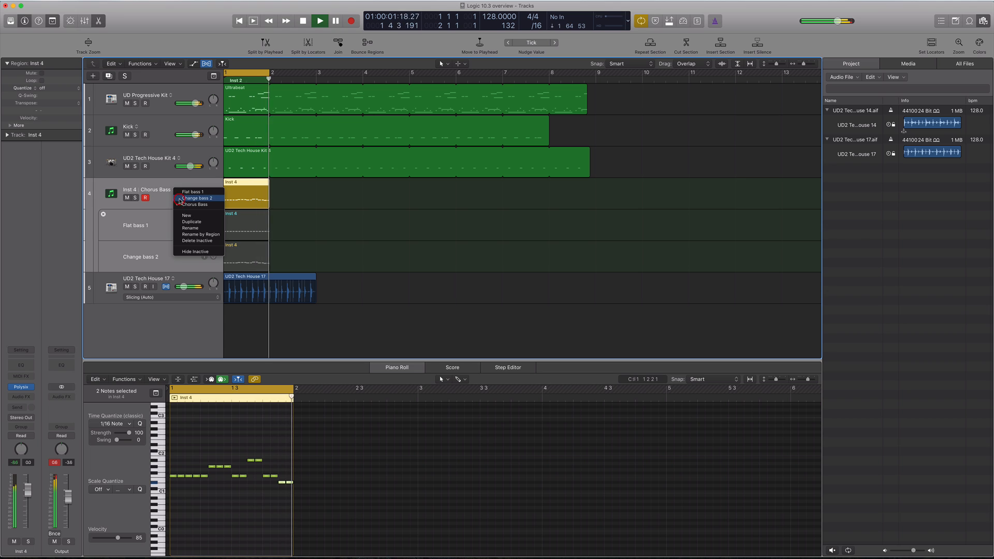
{"action": "left_click", "coordinate": [181, 198]}
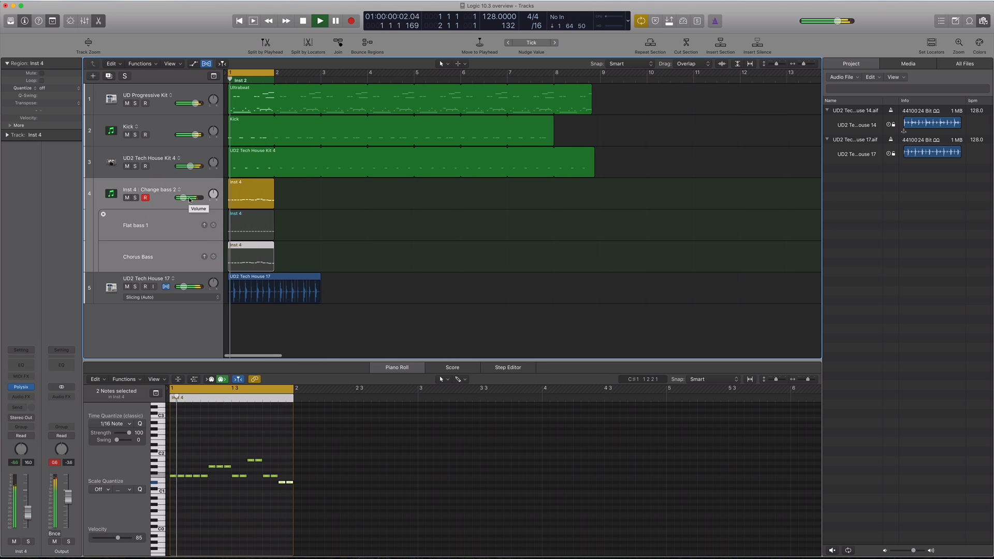
{"action": "left_click", "coordinate": [185, 200], "text": "alt"}
{"action": "left_click", "coordinate": [177, 193]}
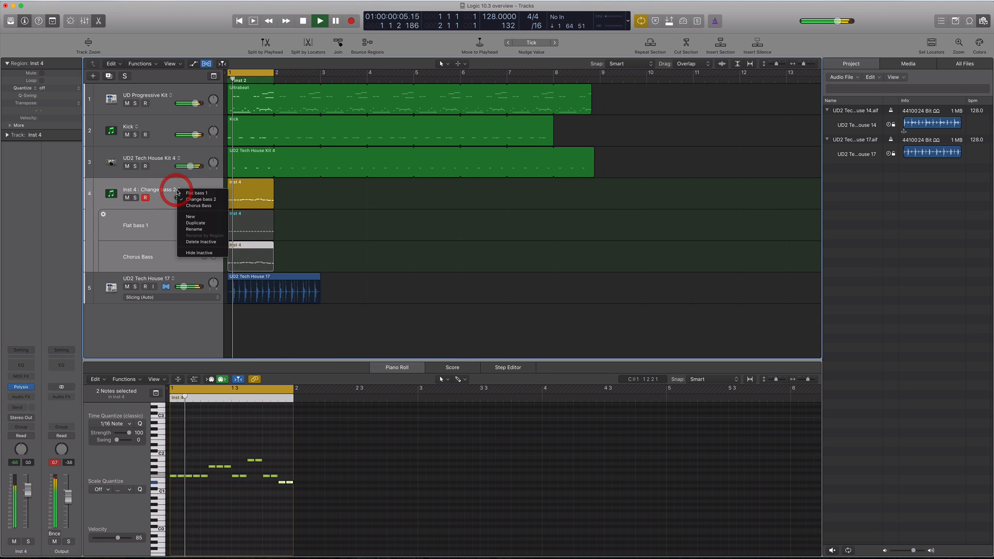
{"action": "left_click", "coordinate": [196, 196]}
{"action": "key", "text": "space"}
Create a new alternative on the Inst 4 track and add an empty MIDI region to it at bar 1.
{"action": "left_click", "coordinate": [170, 191]}
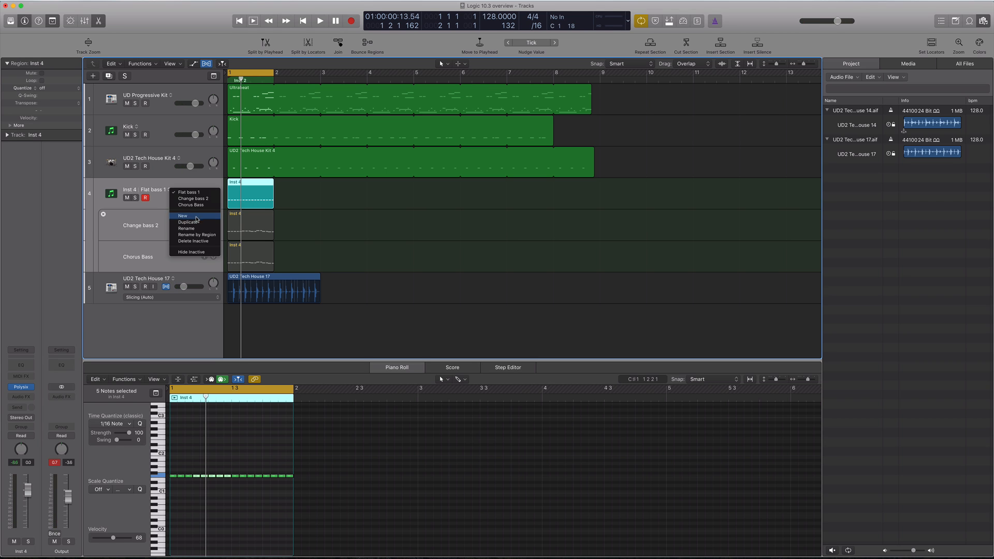
{"action": "left_click", "coordinate": [196, 220]}
{"action": "right_click", "coordinate": [243, 197]}
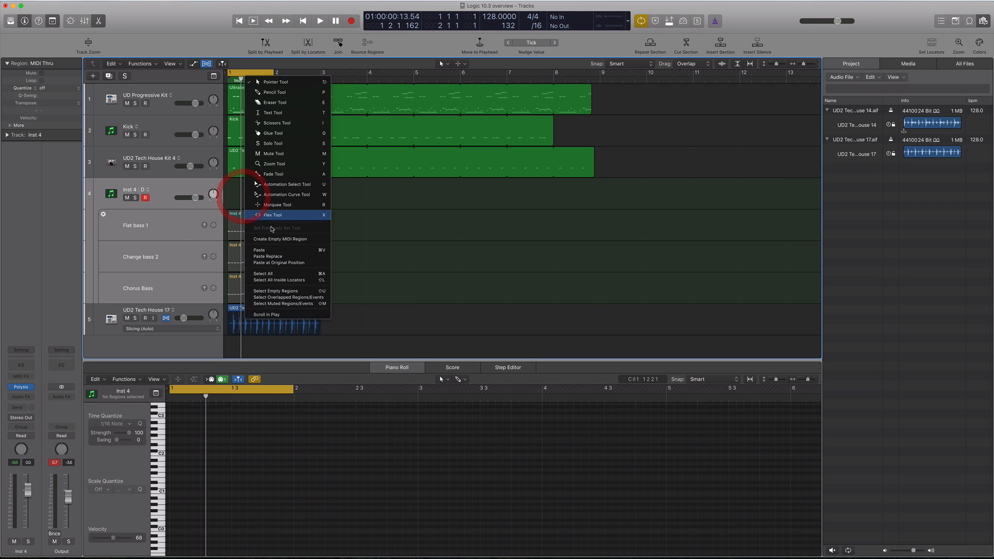
{"action": "left_click", "coordinate": [274, 239]}
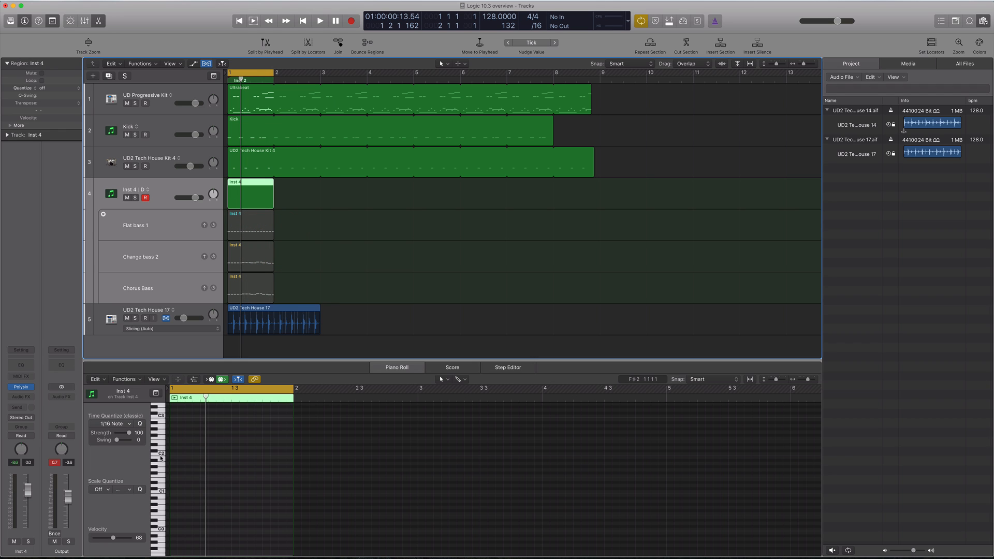
Paint a rising and falling line of sixteenth notes across bar 1 of the new Inst 4 region and audition it.
{"action": "key", "text": "t"}
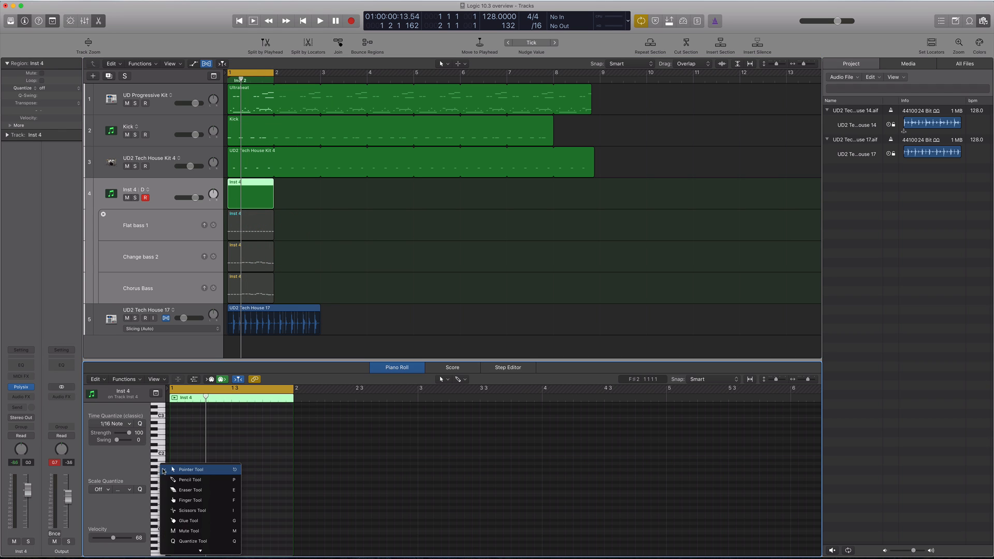
{"action": "left_click", "coordinate": [191, 537]}
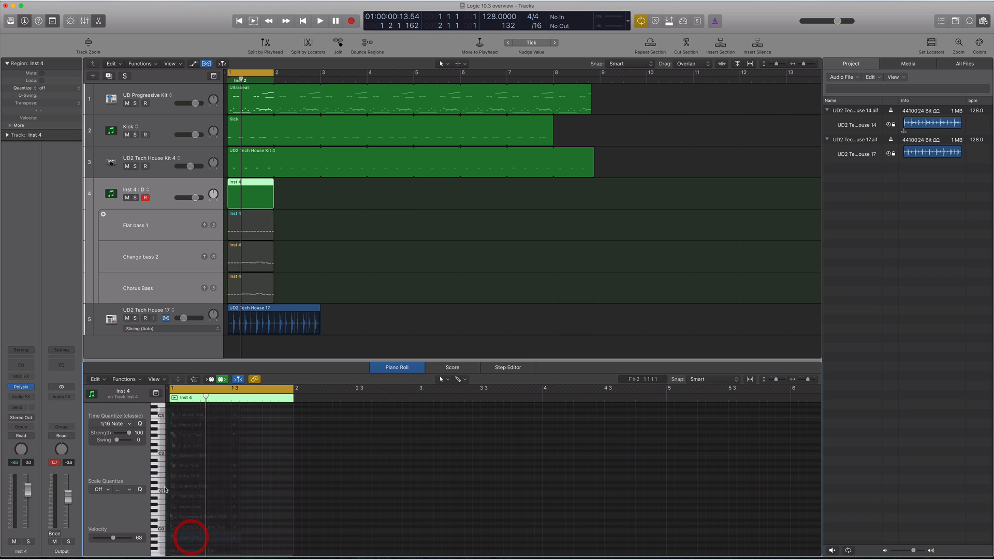
{"action": "left_click", "coordinate": [162, 476]}
{"action": "mouse_move", "coordinate": [175, 478]}
{"action": "left_mouse_down"}
{"action": "mouse_move", "coordinate": [209, 458]}
{"action": "mouse_move", "coordinate": [291, 480]}
{"action": "left_mouse_up"}
{"action": "key", "text": "space"}
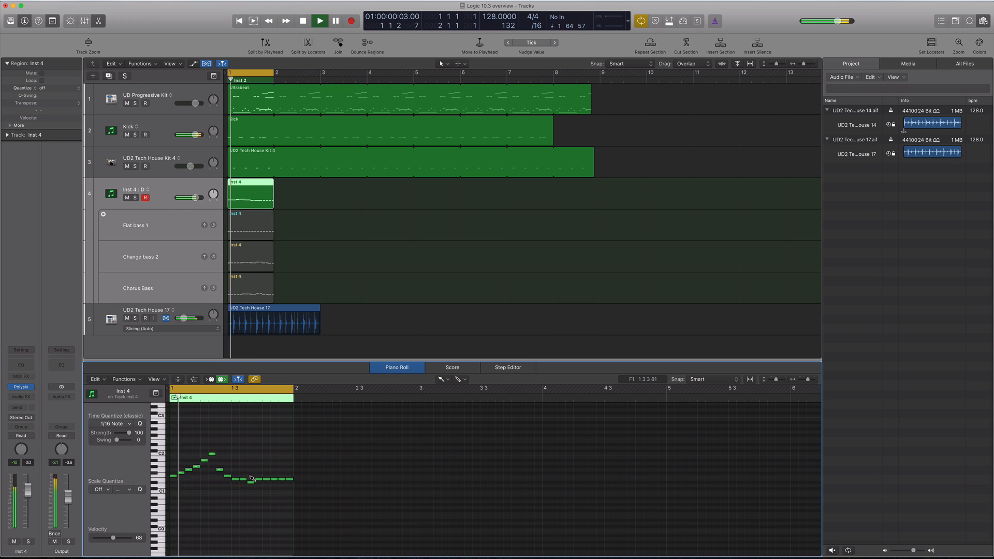
{"action": "key", "text": "space"}
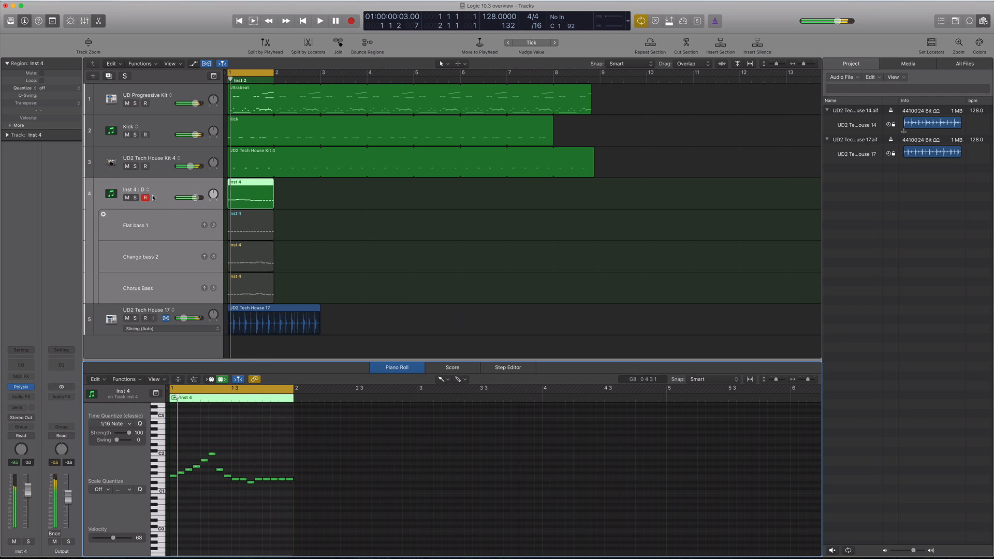
Audition the Chorus Bass alternative on the Inst 4 track, return to alternative D and play it for comparison.
{"action": "left_click", "coordinate": [147, 190]}
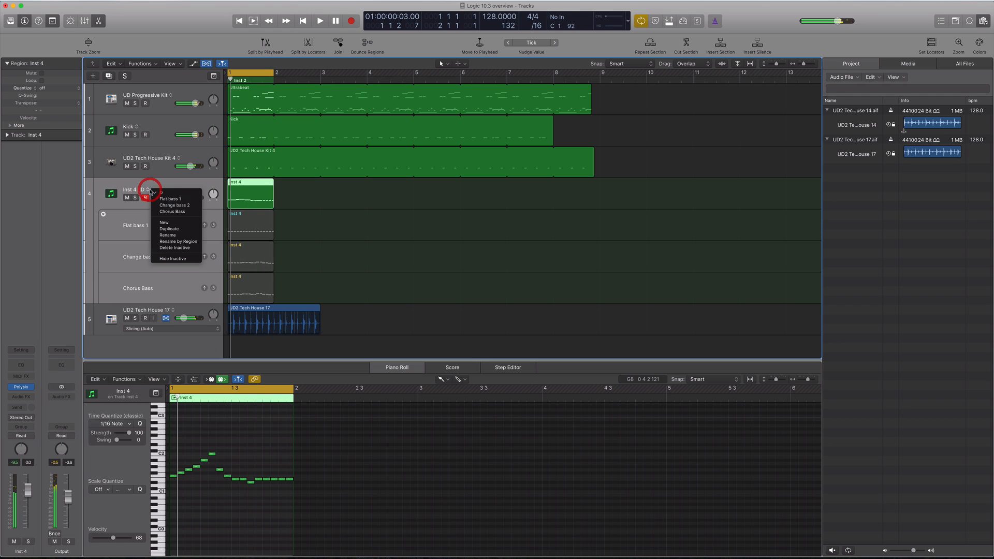
{"action": "left_click", "coordinate": [168, 212]}
{"action": "key", "text": "space"}
{"action": "key", "text": "space"}
{"action": "left_click", "coordinate": [173, 189]}
{"action": "left_click", "coordinate": [182, 191]}
{"action": "key", "text": "space"}
{"action": "key", "text": "space"}
Copy regions from the inactive Inst 4 alternatives into alternative D at bars 2, 3 and 4, and play them with the cycle covering bars 1 to 4.
{"action": "left_click", "coordinate": [256, 230]}
{"action": "left_click_drag", "start_coordinate": [251, 231], "coordinate": [297, 201]}
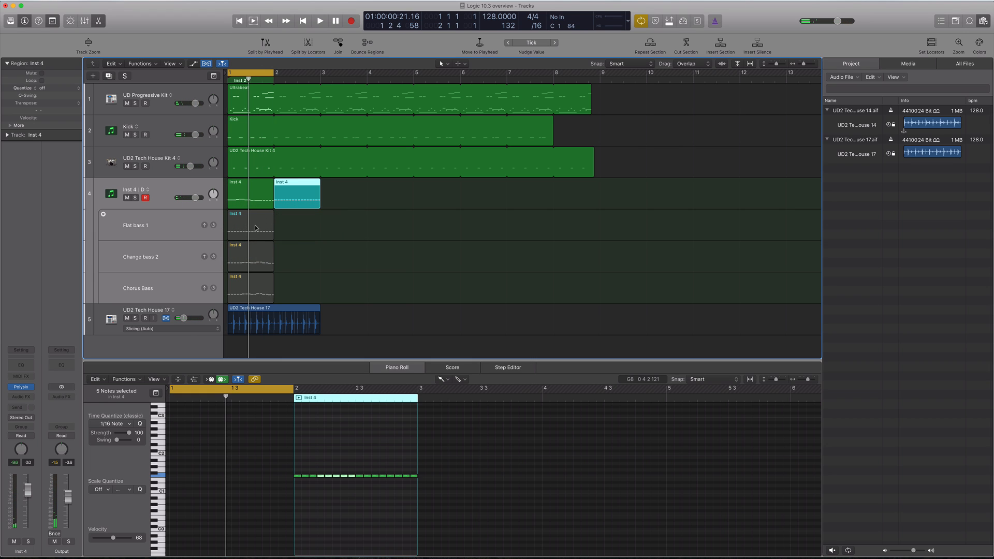
{"action": "left_click_drag", "start_coordinate": [248, 254], "coordinate": [344, 199]}
{"action": "left_click_drag", "start_coordinate": [269, 269], "coordinate": [394, 189]}
{"action": "left_click_drag", "start_coordinate": [274, 72], "coordinate": [414, 73]}
{"action": "key", "text": "space"}
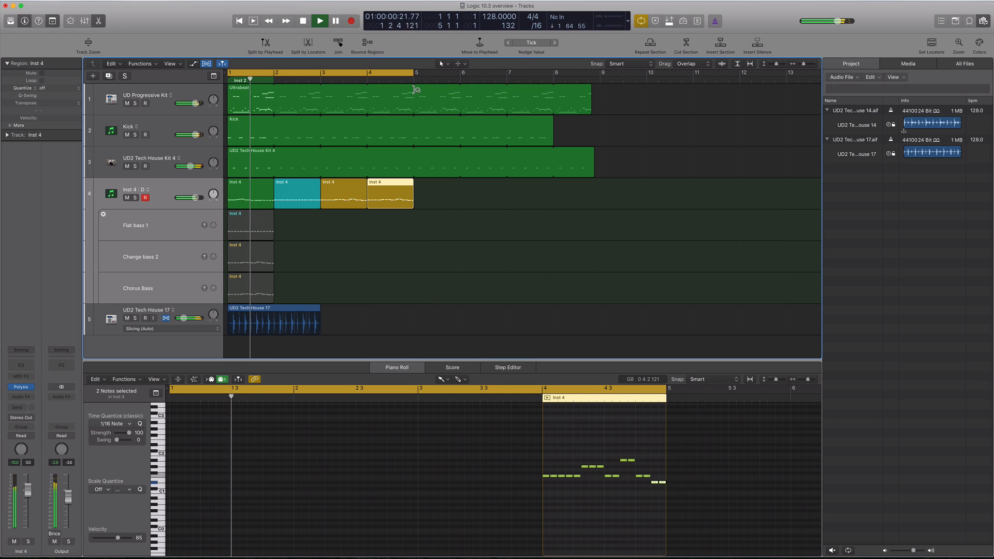
{"action": "key", "text": "space"}
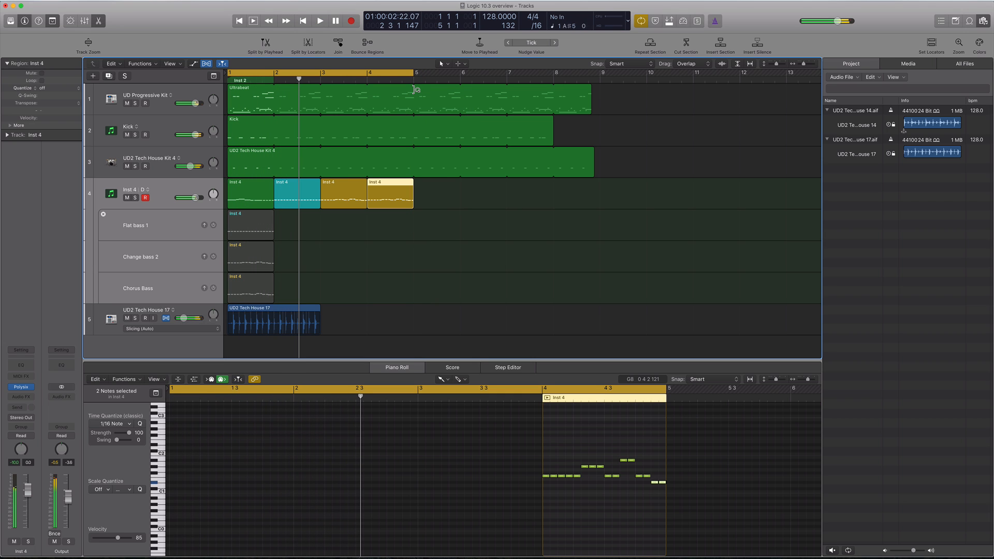
Hide the inactive alternatives of the Inst 4 track and look up the Hide Track Alternatives command.
{"action": "left_click", "coordinate": [153, 189]}
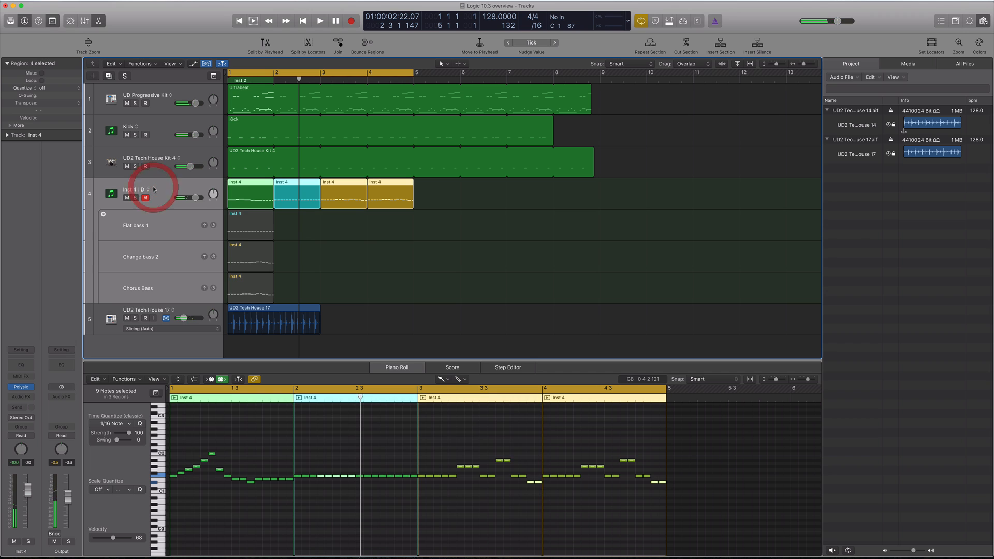
{"action": "right_click", "coordinate": [153, 189]}
{"action": "left_click", "coordinate": [148, 189]}
{"action": "left_click", "coordinate": [148, 189]}
{"action": "left_click", "coordinate": [164, 258]}
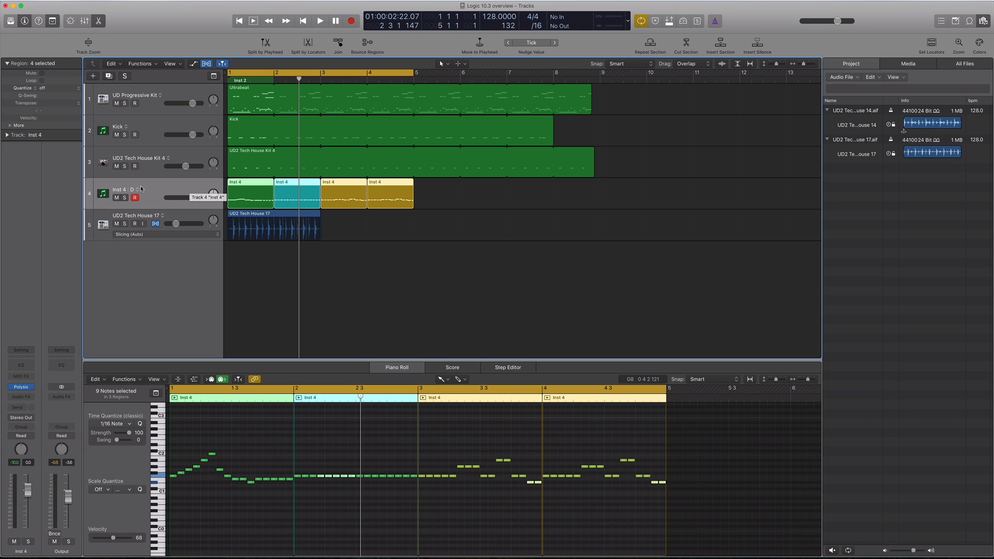
{"action": "right_click", "coordinate": [128, 115]}
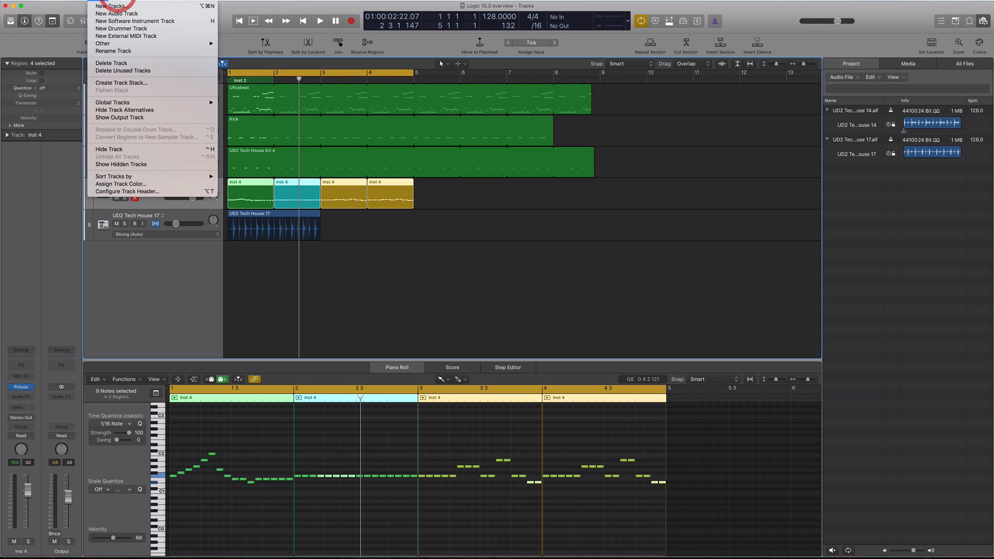
{"action": "left_click", "coordinate": [129, 110]}
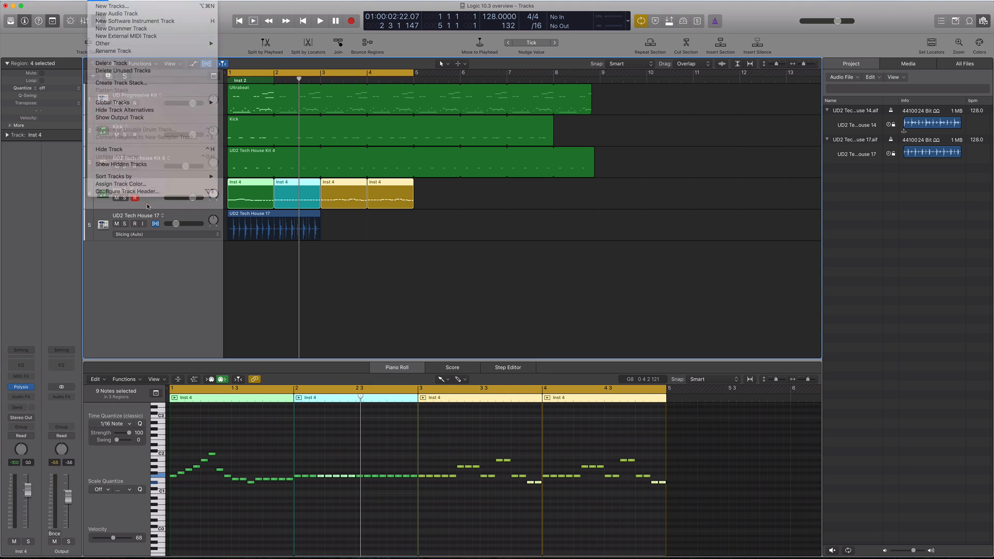
Select the UD2 Tech House 17 track and enlarge its waveform by zooming the arrangement horizontally and increasing the track height.
{"action": "left_click", "coordinate": [182, 217]}
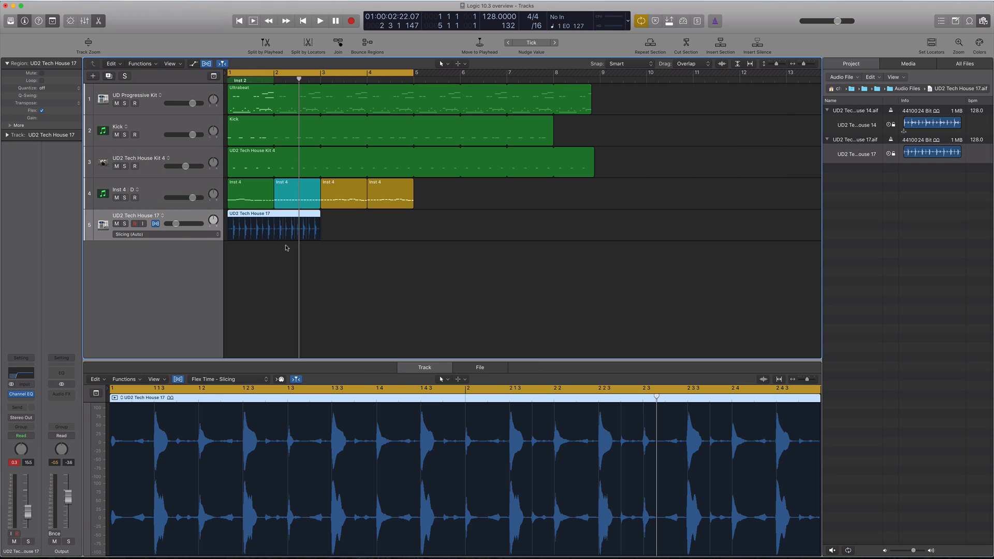
{"action": "key", "text": "super+Right"}
{"action": "key", "text": "super+Right"}
{"action": "key", "text": "super+Right"}
{"action": "left_click_drag", "start_coordinate": [171, 240], "coordinate": [165, 284]}
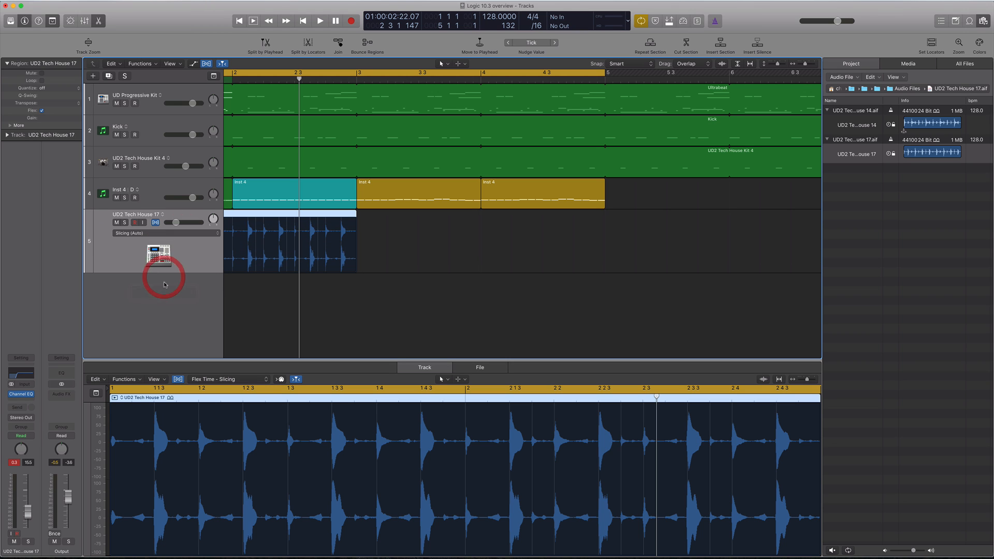
{"action": "scroll", "coordinate": [798, 134], "scroll_direction": "left", "scroll_amount": 5}
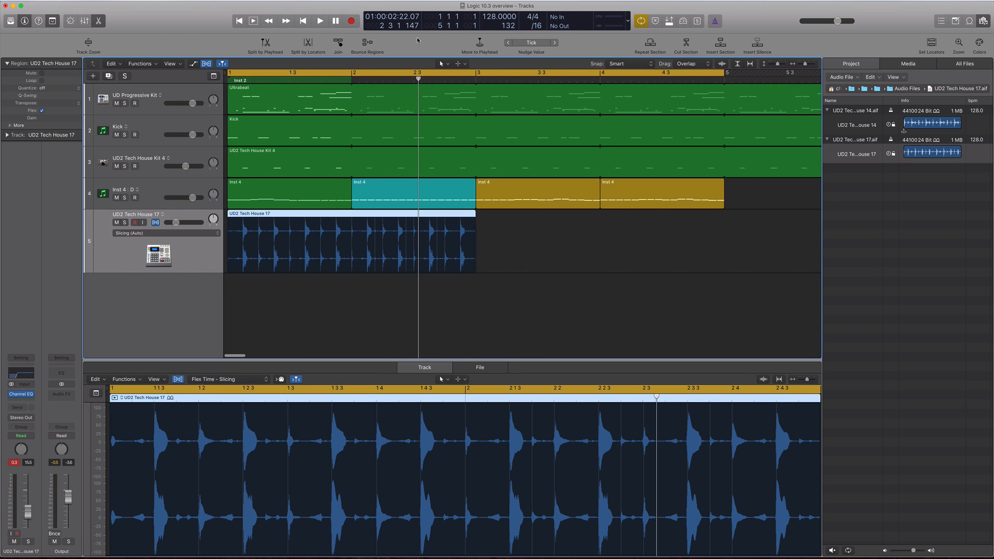
Solo the UD2 Tech House 17 track during playback and stop.
{"action": "key", "text": "space"}
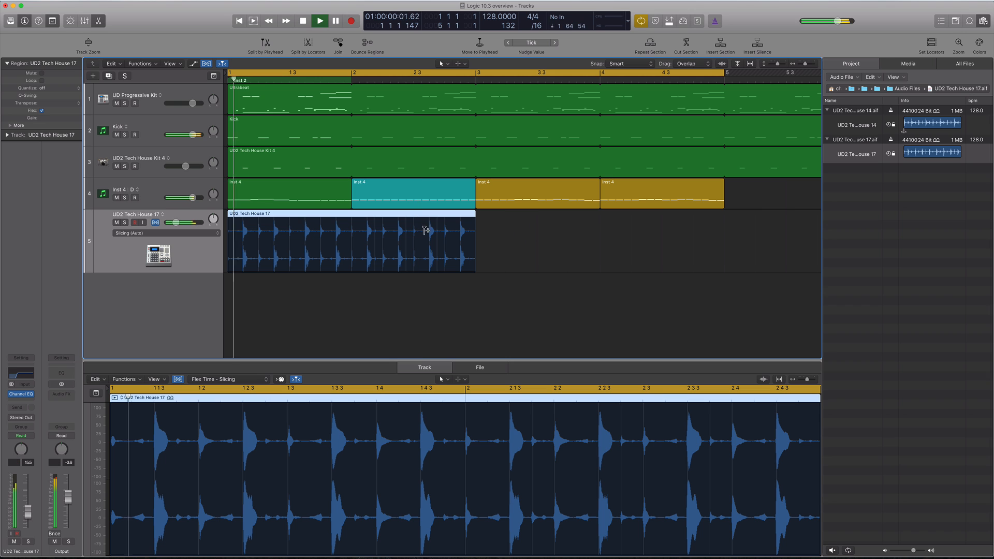
{"action": "left_click", "coordinate": [125, 222]}
{"action": "key", "text": "space"}
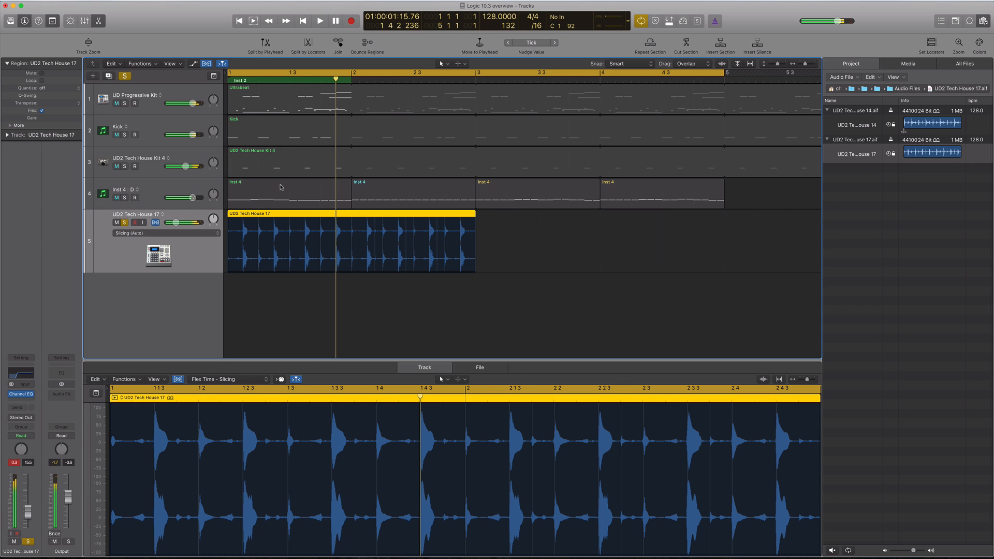
Delete the Inst 4 region at bar 1, copy the bar 2 region into its place and play the arrangement.
{"action": "left_click", "coordinate": [279, 188]}
{"action": "key", "text": "space"}
{"action": "key", "text": "Delete"}
{"action": "key", "text": "space"}
{"action": "left_click", "coordinate": [404, 196]}
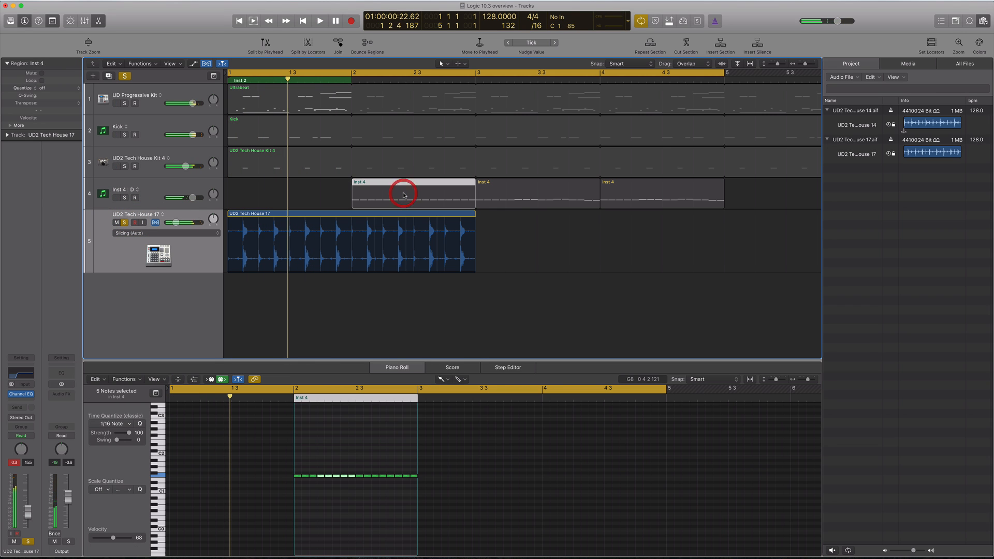
{"action": "left_click_drag", "start_coordinate": [401, 195], "coordinate": [280, 196]}
{"action": "key", "text": "space"}
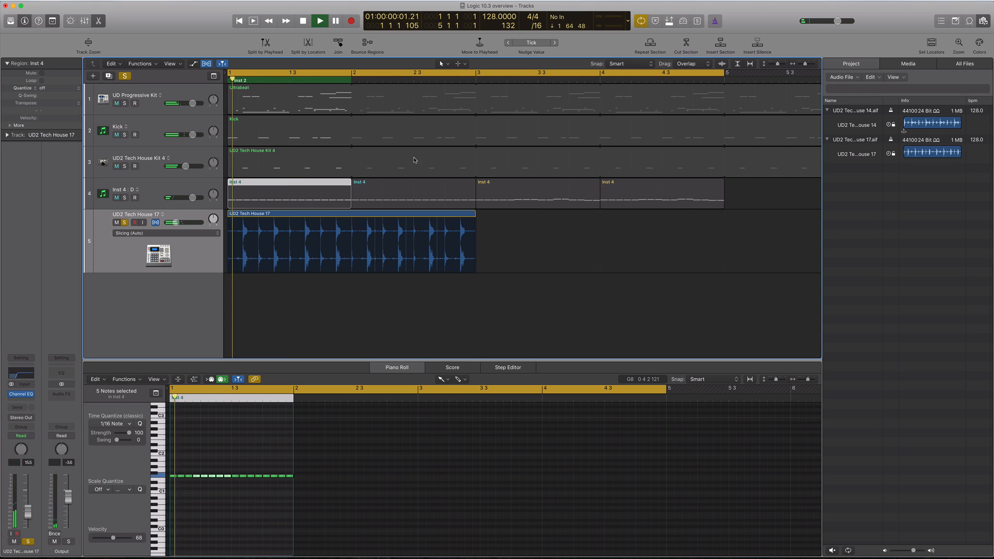
Shorten the cycle range to bars 1 and 2 and marquee-select the first half of bar 2 in the UD2 Tech House 17 region.
{"action": "left_click_drag", "start_coordinate": [724, 71], "coordinate": [476, 73]}
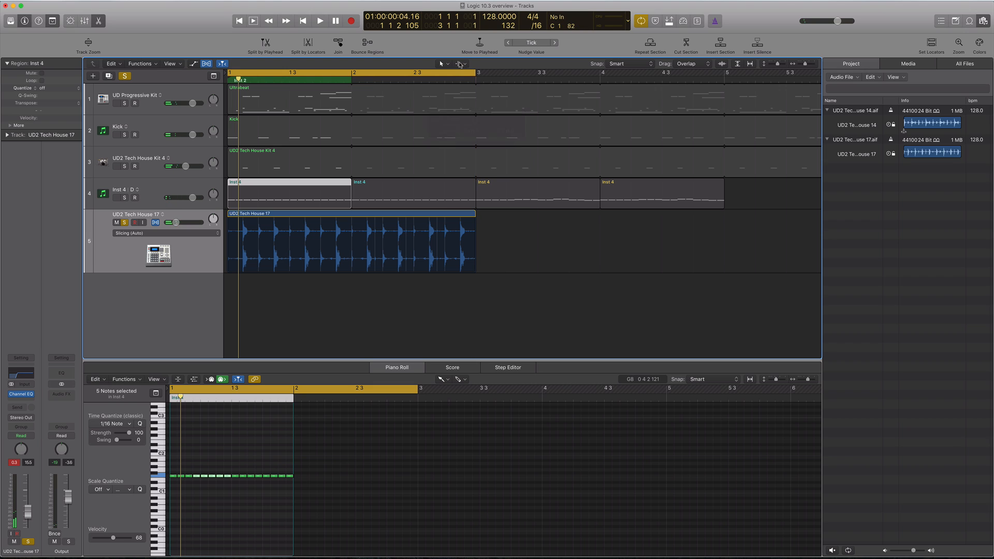
{"action": "left_click", "coordinate": [460, 64]}
{"action": "left_click", "coordinate": [476, 208]}
{"action": "left_click_drag", "start_coordinate": [354, 238], "coordinate": [415, 244]}
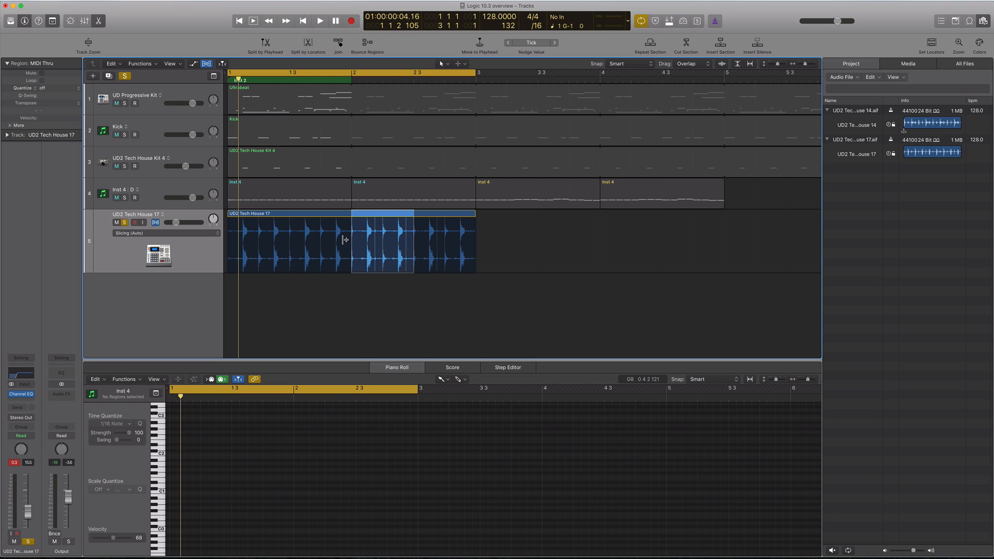
Open Selection-based Processing for the marquee selection, move its window clear of the track headers and browse the channel strip settings.
{"action": "left_click", "coordinate": [100, 1]}
{"action": "left_click", "coordinate": [243, 69]}
{"action": "left_click", "coordinate": [111, 63]}
{"action": "left_click", "coordinate": [145, 67]}
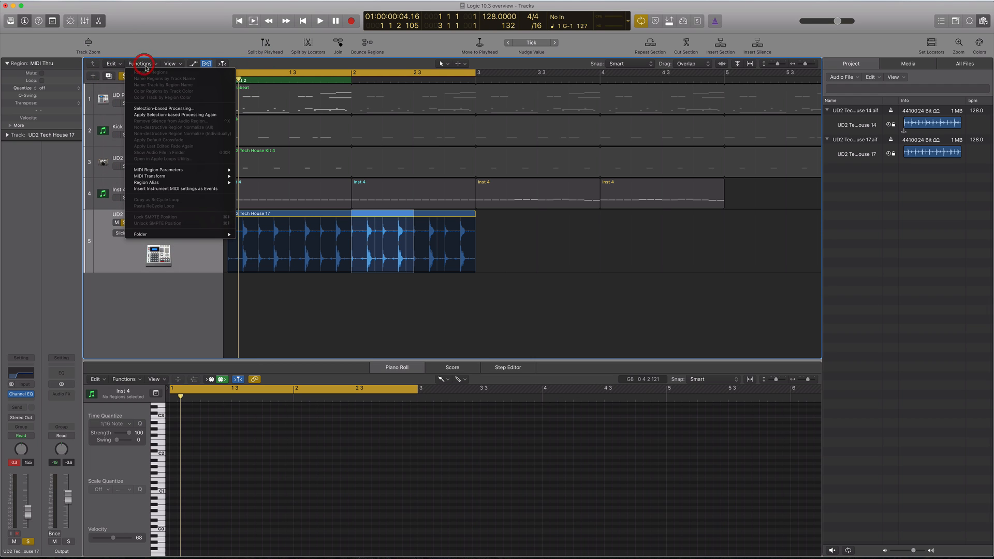
{"action": "left_click", "coordinate": [158, 109]}
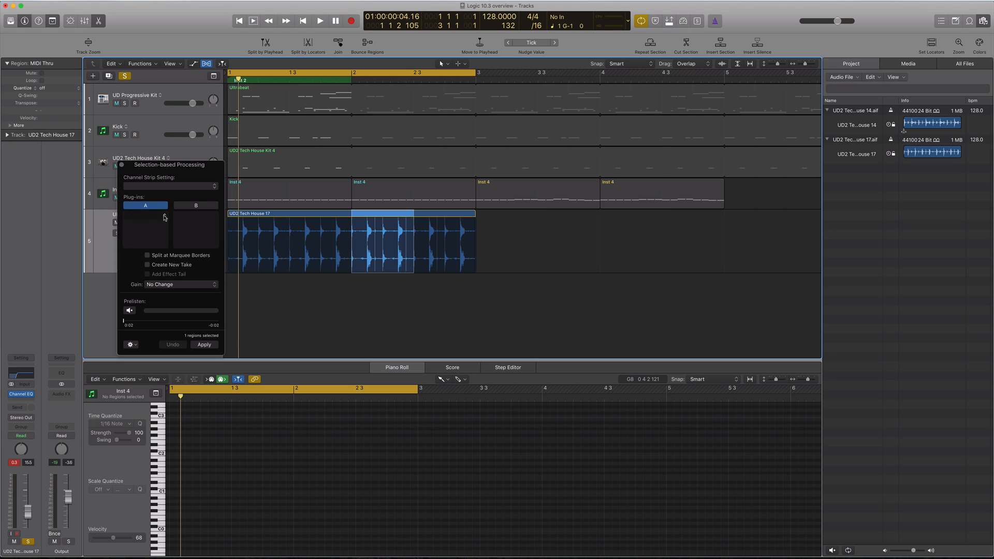
{"action": "left_click_drag", "start_coordinate": [177, 166], "coordinate": [455, 162]}
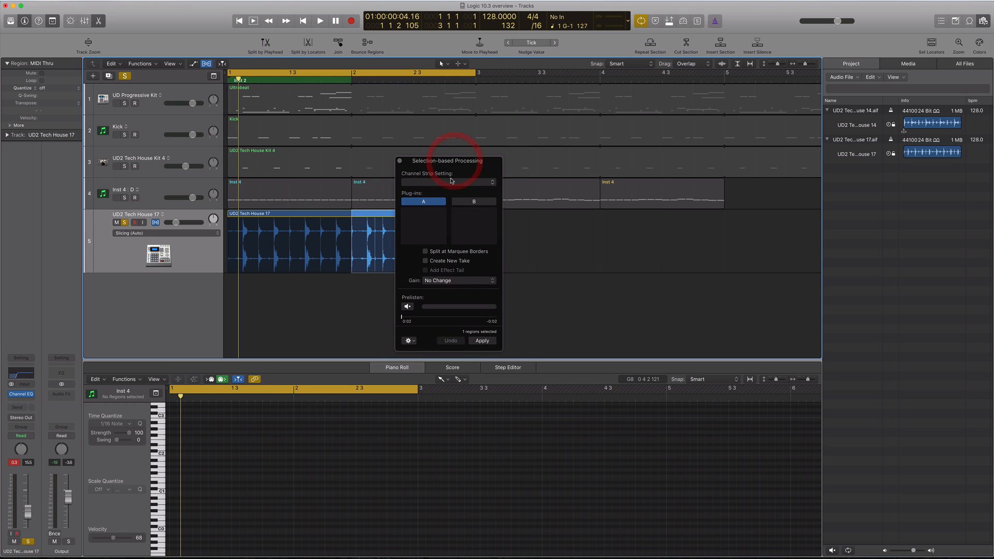
{"action": "left_click", "coordinate": [451, 181]}
{"action": "mouse_move", "coordinate": [472, 272]}
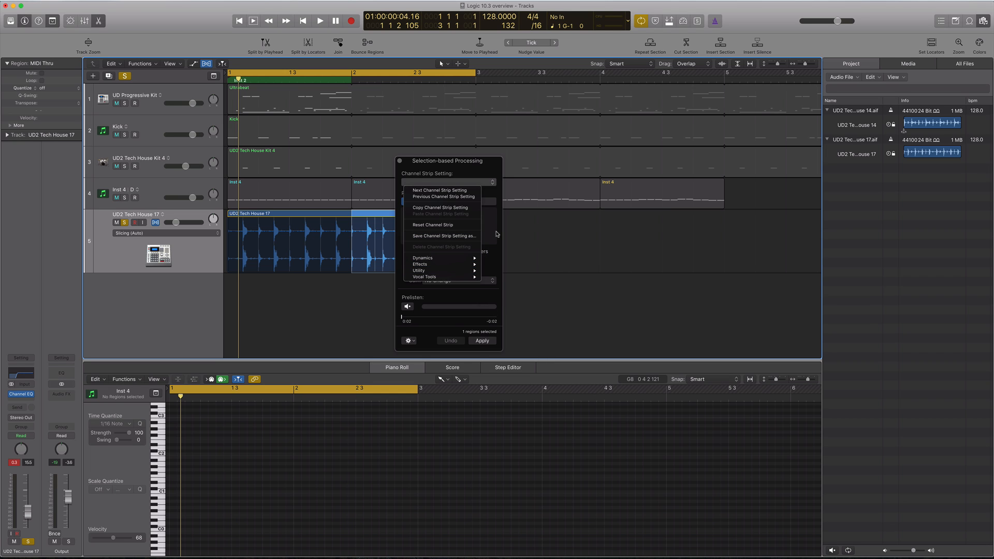
{"action": "left_click", "coordinate": [488, 266]}
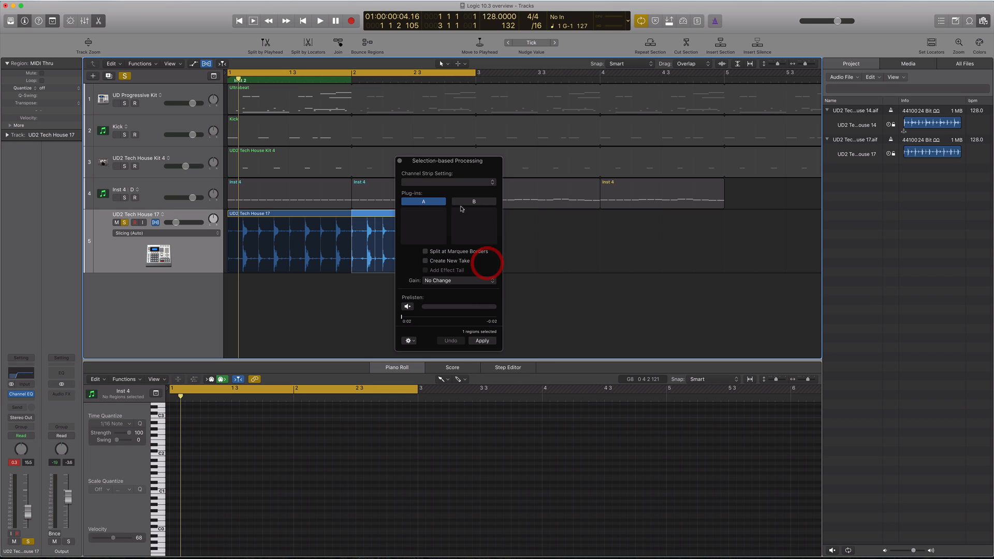
Insert a stereo Bitcrusher in plug-in chain A of the Selection-based Processing window.
{"action": "left_click", "coordinate": [420, 216]}
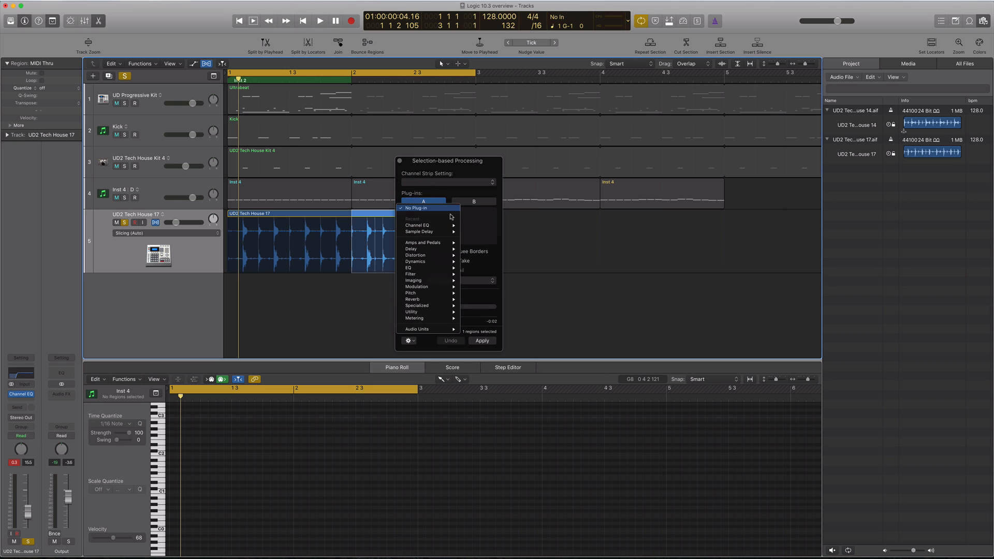
{"action": "mouse_move", "coordinate": [444, 256]}
{"action": "mouse_move", "coordinate": [494, 258]}
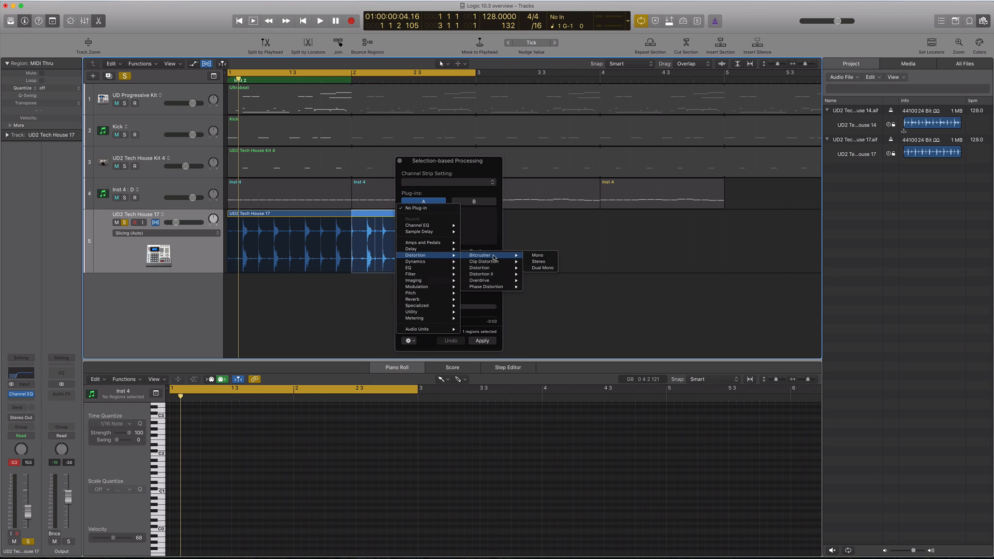
{"action": "left_click", "coordinate": [538, 262]}
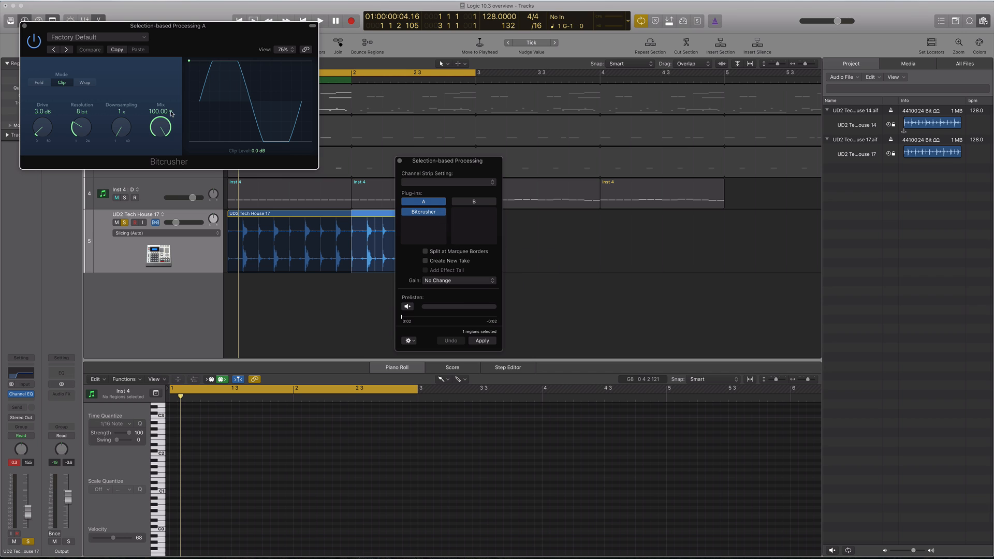
Adjust the Bitcrusher during playback to 12.5 dB drive, 9 bit resolution and 27x downsampling.
{"action": "key", "text": "space"}
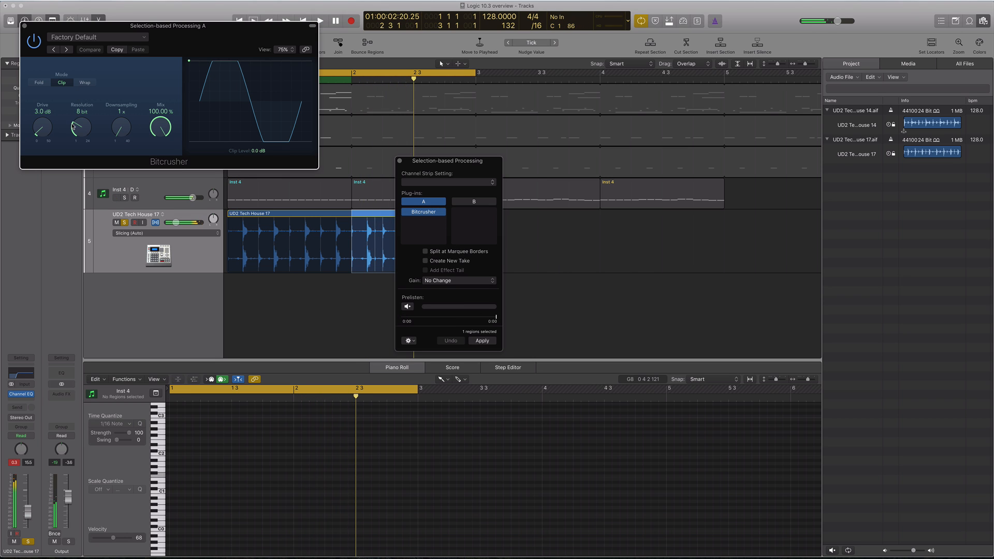
{"action": "left_click_drag", "start_coordinate": [83, 131], "coordinate": [129, 49]}
{"action": "left_click_drag", "start_coordinate": [40, 129], "coordinate": [38, 106]}
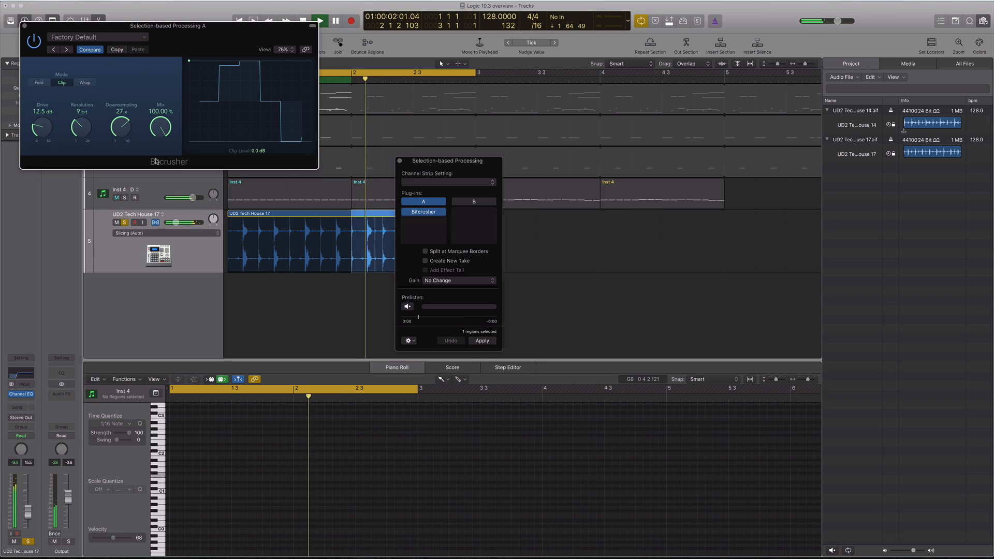
Prelisten to the Bitcrusher on the marquee selection, apply it and close the processing window.
{"action": "left_click", "coordinate": [408, 307]}
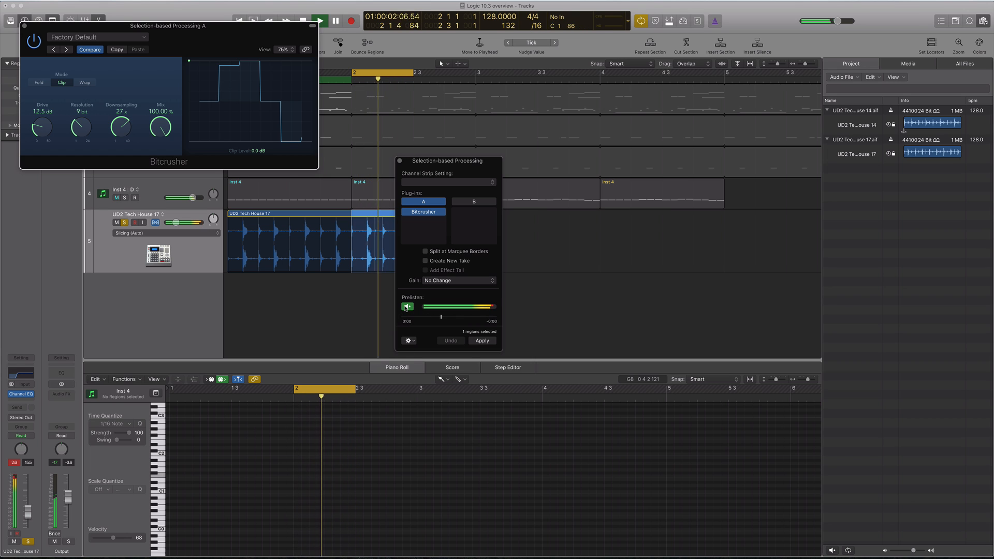
{"action": "left_click", "coordinate": [480, 340]}
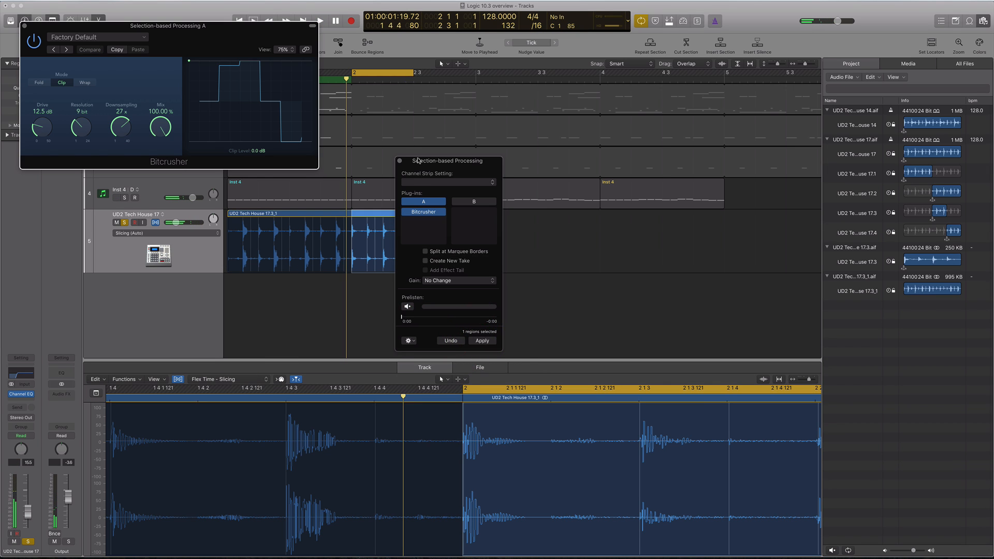
{"action": "left_click", "coordinate": [400, 161]}
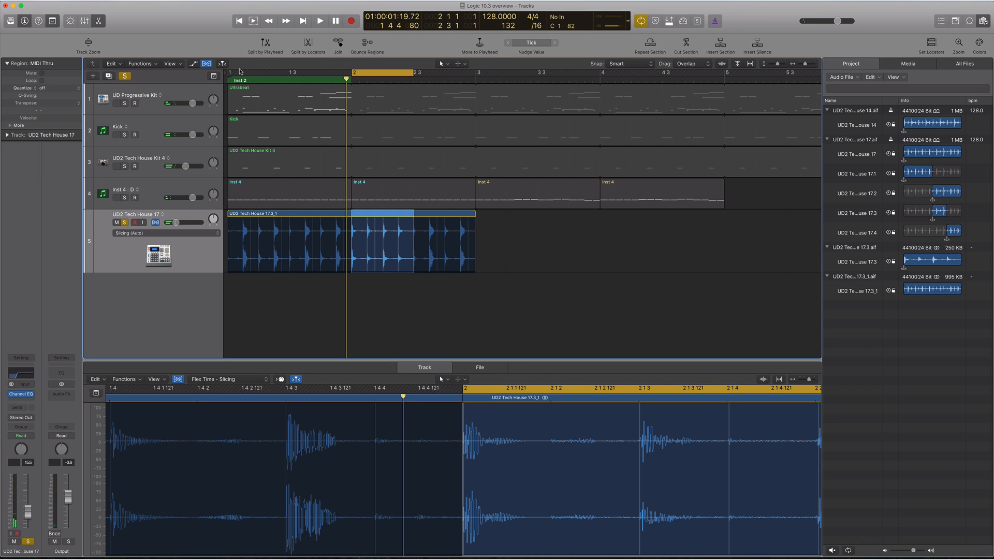
Set the cycle range to bars 1 and 2 and play the processed UD2 Tech House 17 region.
{"action": "left_click_drag", "start_coordinate": [230, 78], "coordinate": [476, 78]}
{"action": "key", "text": "space"}
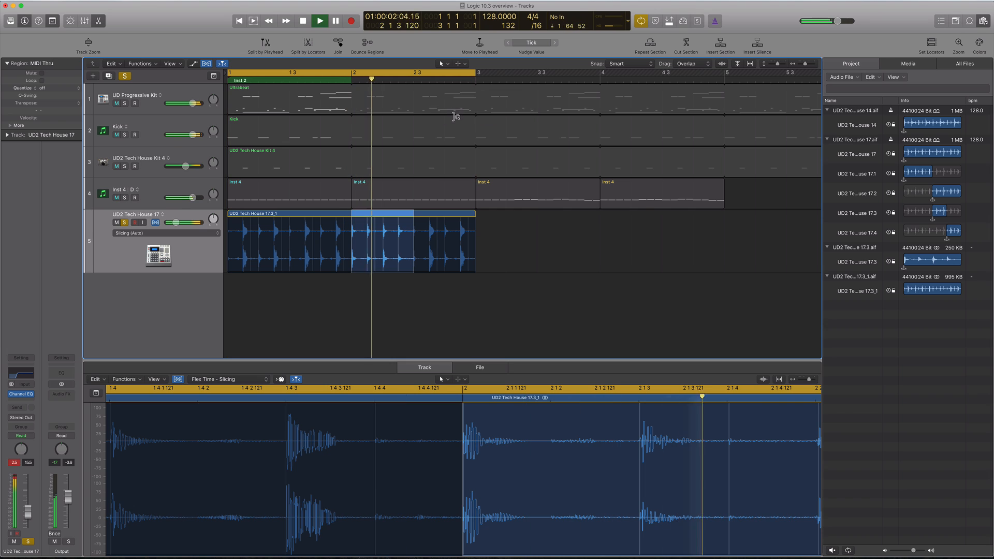
{"action": "key", "text": "space"}
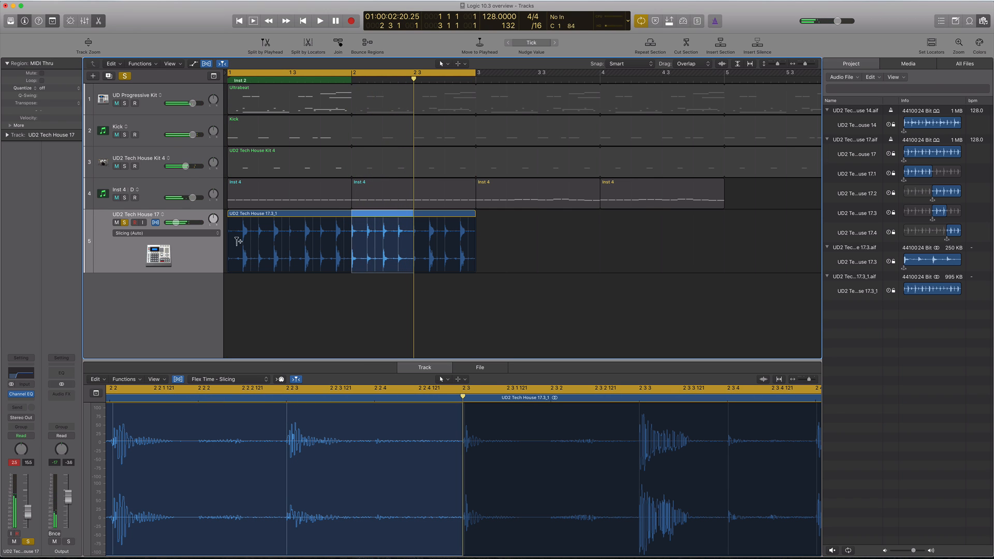
Turn off solo for the UD2 Tech House 17 track and clear the region and marquee selections.
{"action": "left_click", "coordinate": [179, 243]}
{"action": "key", "text": "space"}
{"action": "left_click", "coordinate": [179, 243]}
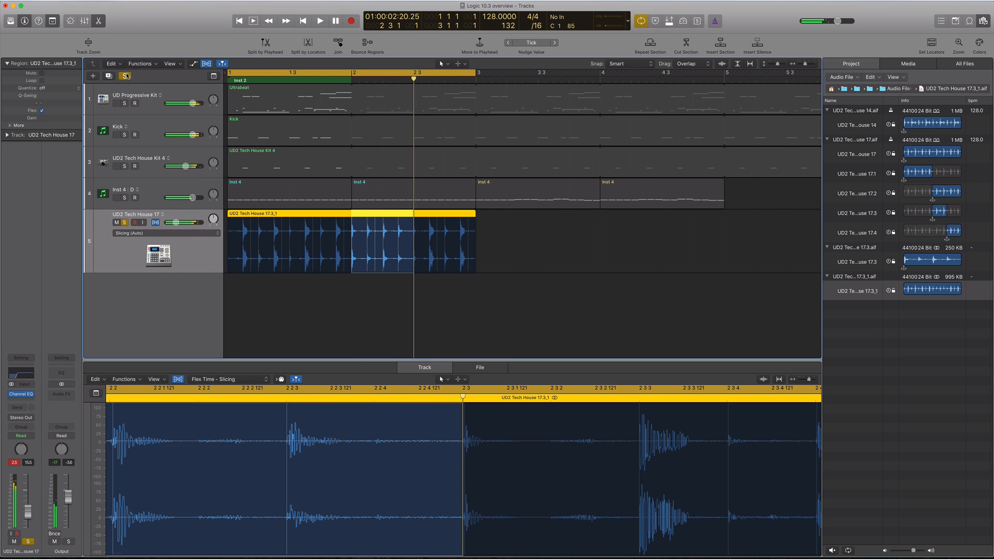
{"action": "left_click", "coordinate": [124, 75]}
{"action": "left_click", "coordinate": [292, 300]}
{"action": "key", "text": "t"}
{"action": "left_click", "coordinate": [291, 301]}
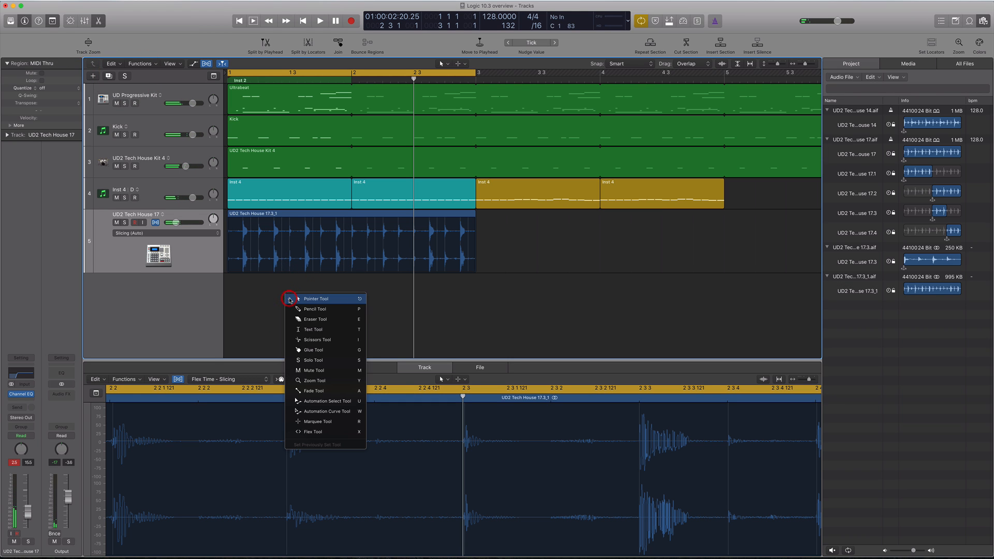
Play the arrangement, solo the UD2 Tech House 17 track again during playback and stop.
{"action": "key", "text": "space"}
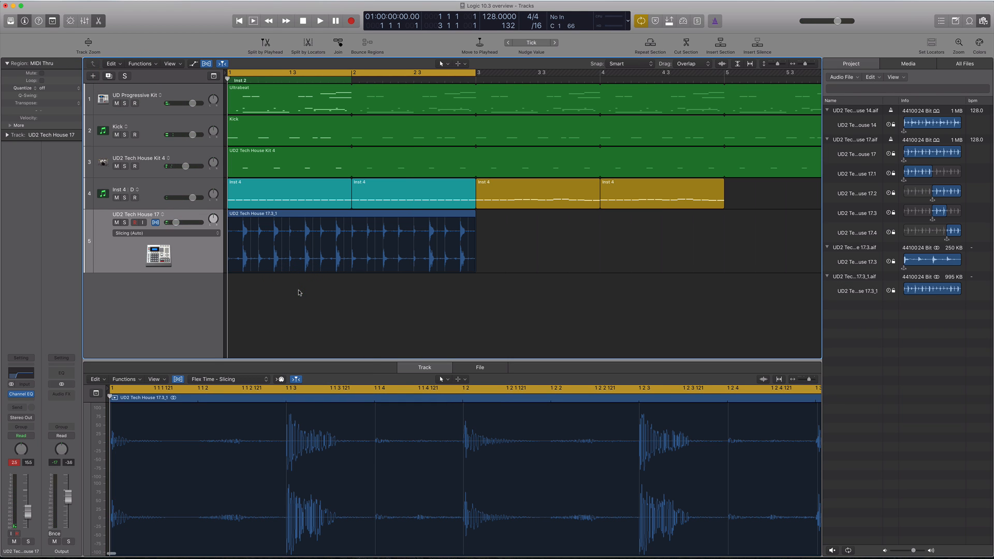
{"action": "left_click", "coordinate": [125, 222]}
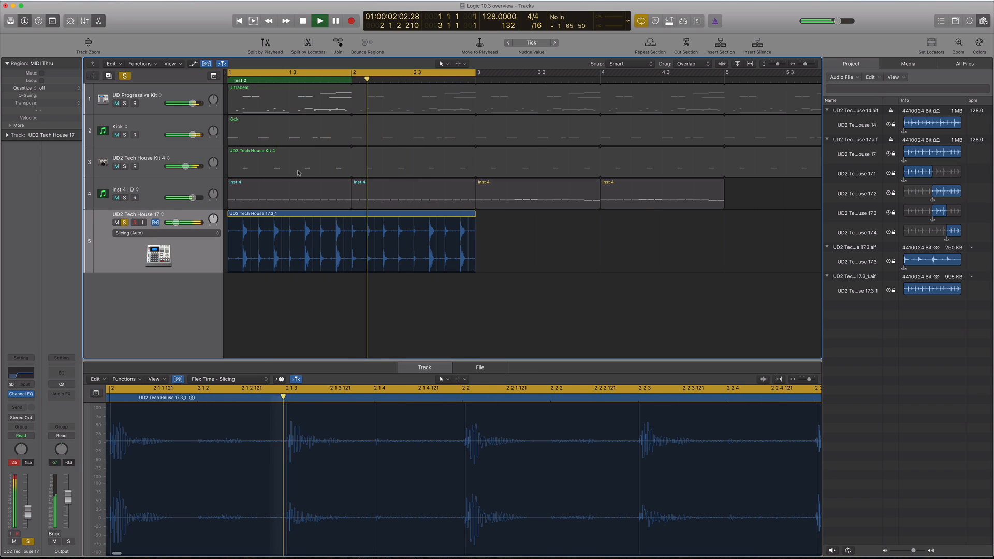
{"action": "key", "text": "space"}
Marquee-select the second half of bar 1 in the UD2 Tech House 17 region.
{"action": "key", "text": "t"}
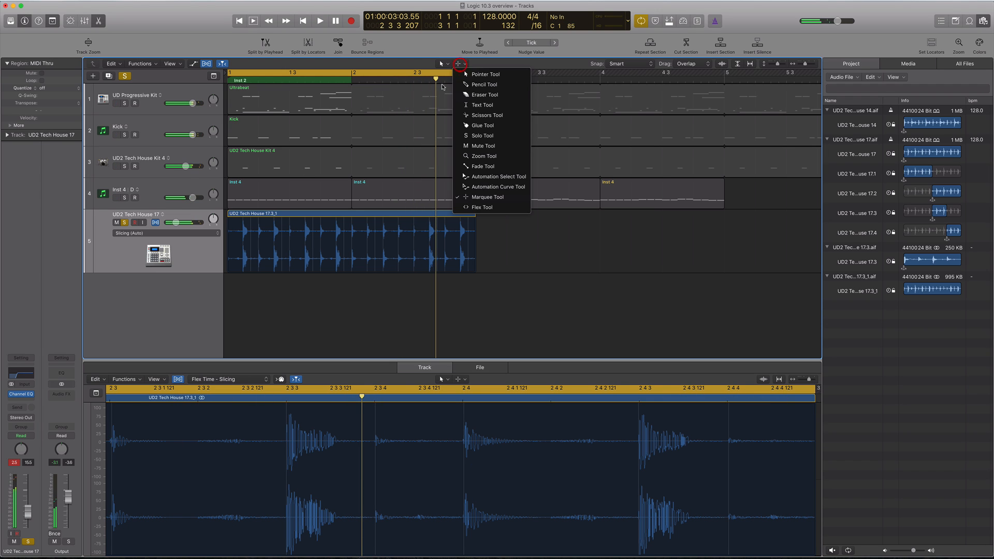
{"action": "left_click", "coordinate": [377, 305]}
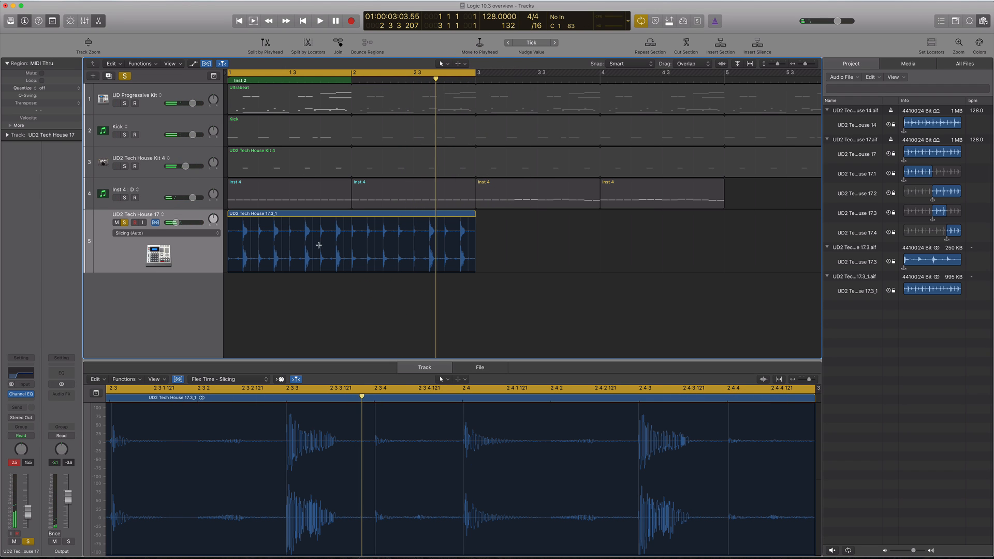
{"action": "left_click_drag", "start_coordinate": [350, 230], "coordinate": [289, 236]}
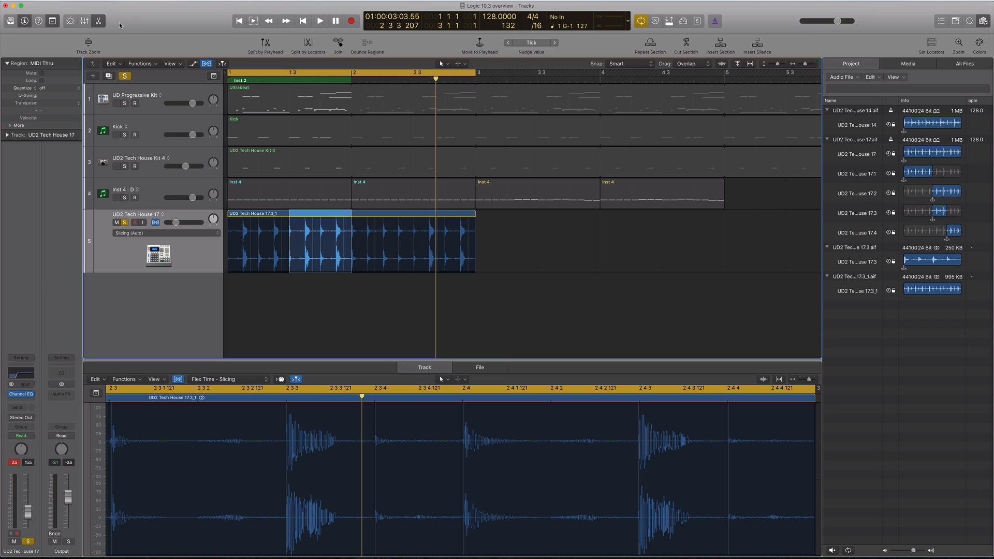
Open Selection-based Processing for the marquee selection and insert a stereo Single Band EQ in plug-in chain B.
{"action": "left_click", "coordinate": [149, 63]}
{"action": "left_click", "coordinate": [165, 109]}
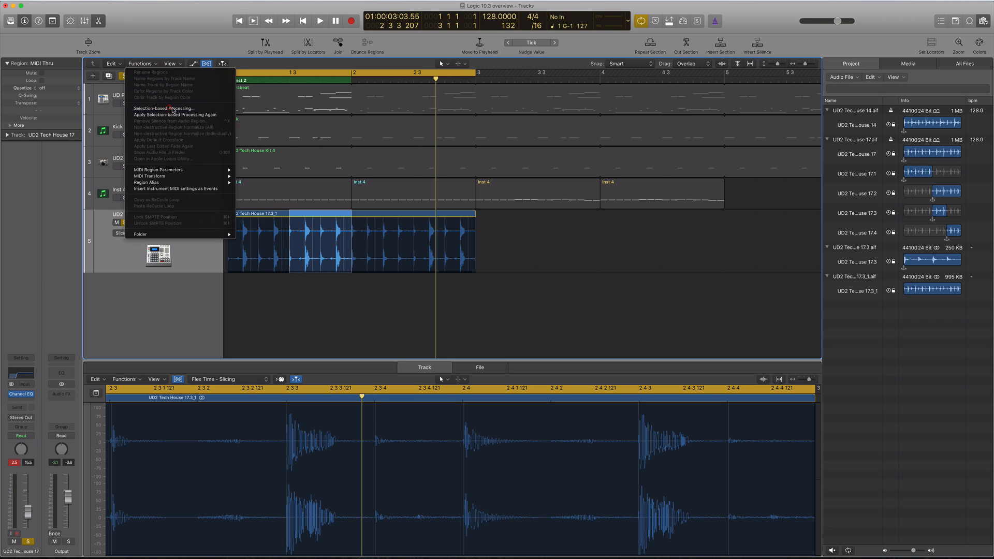
{"action": "left_click", "coordinate": [471, 202]}
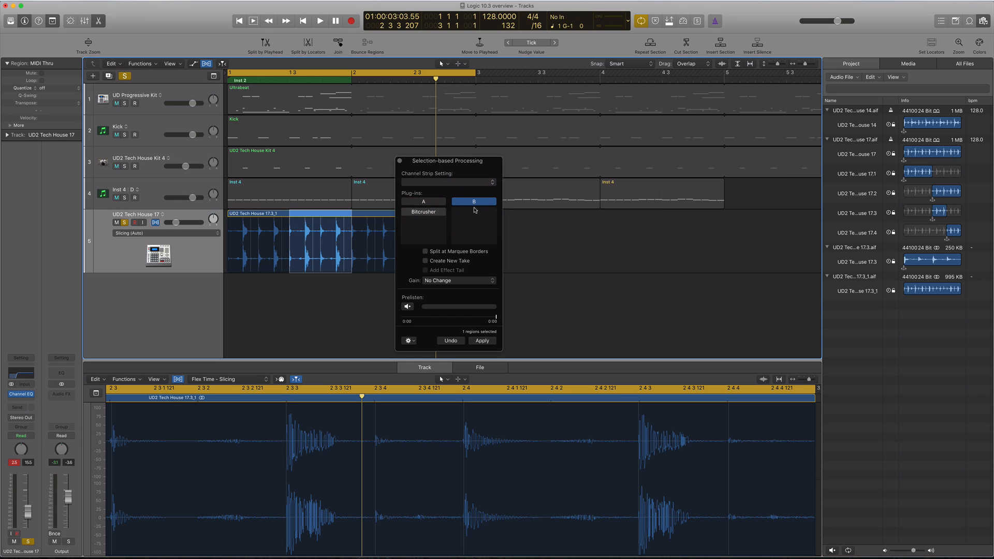
{"action": "left_click", "coordinate": [476, 213]}
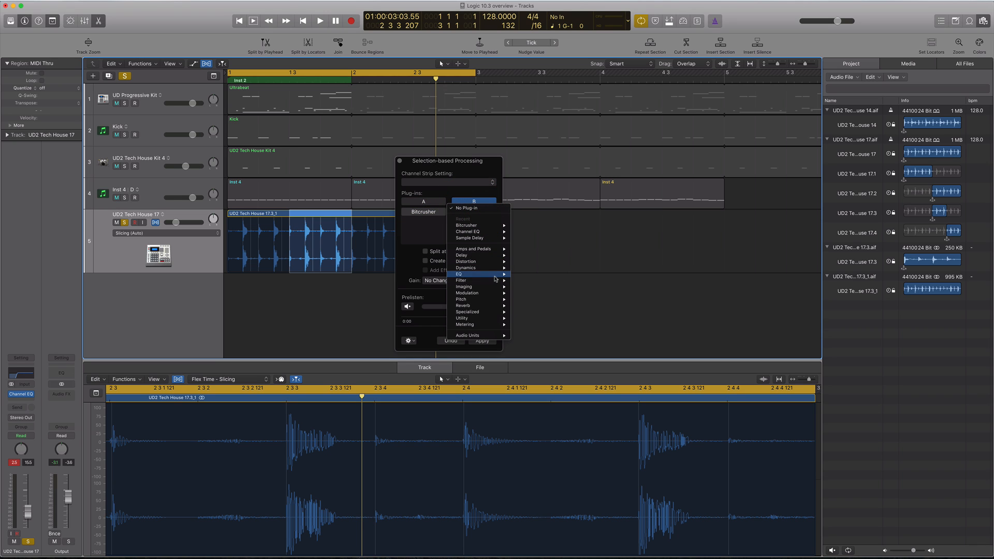
{"action": "mouse_move", "coordinate": [494, 283]}
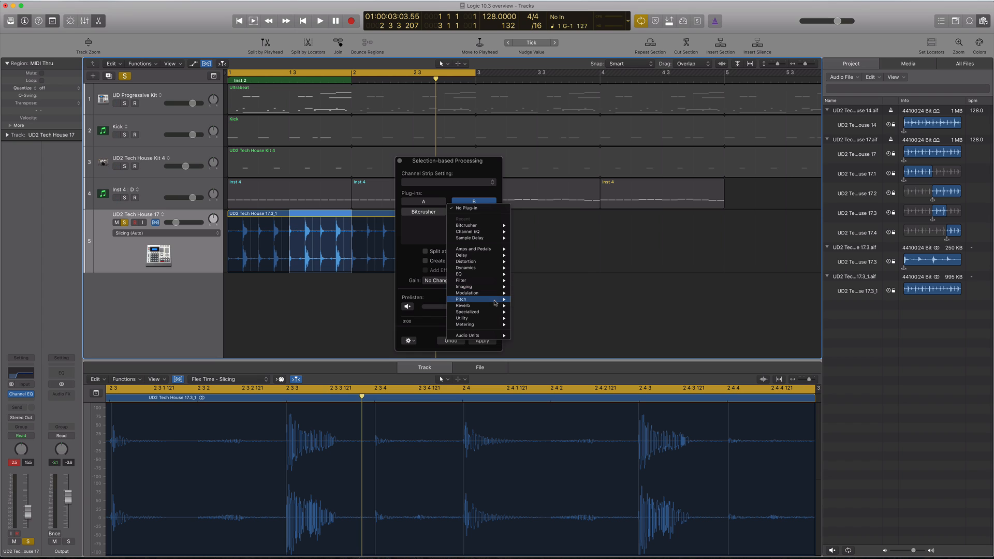
{"action": "mouse_move", "coordinate": [562, 297]}
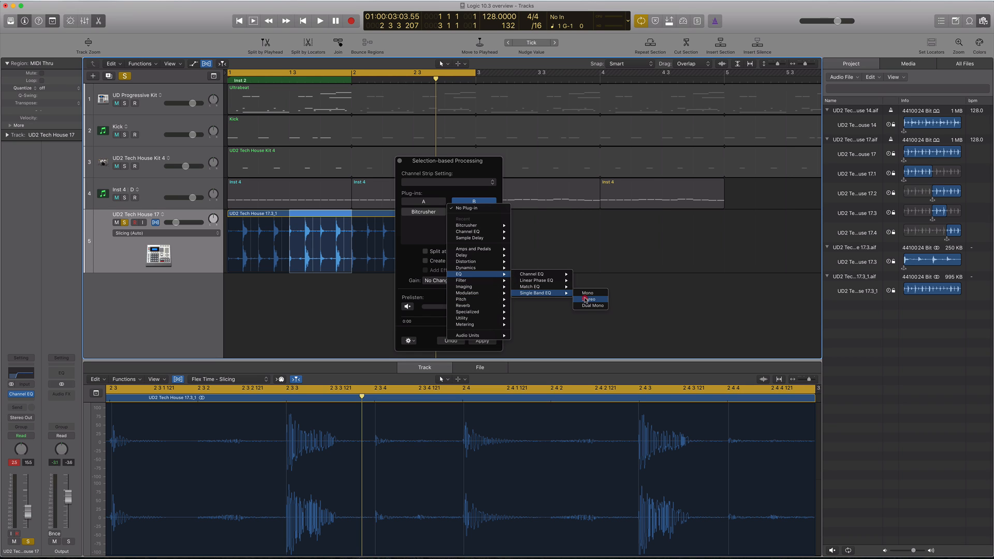
{"action": "left_click", "coordinate": [585, 299]}
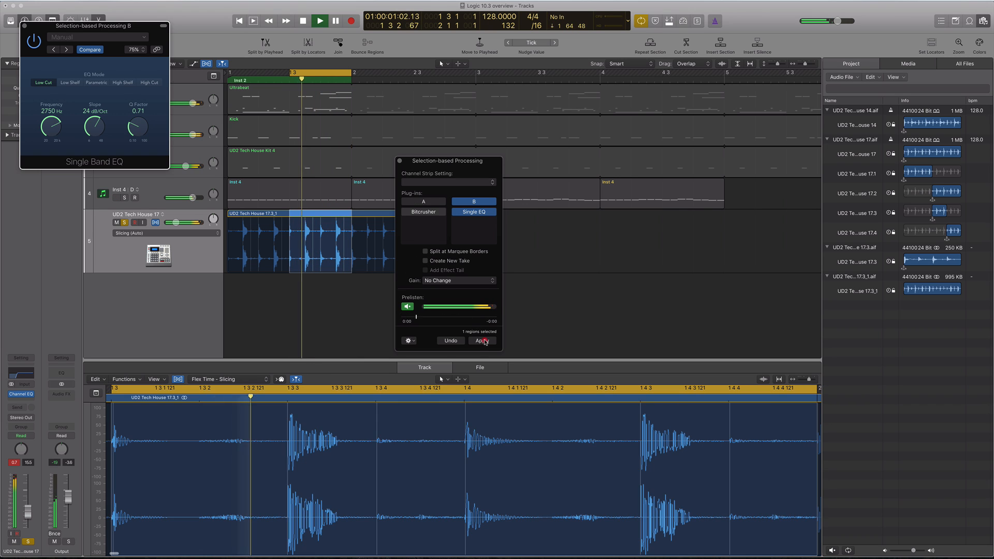
Apply the Single Band EQ low cut at 2750 Hz to the marquee selection and close the processing window.
{"action": "left_click", "coordinate": [482, 341]}
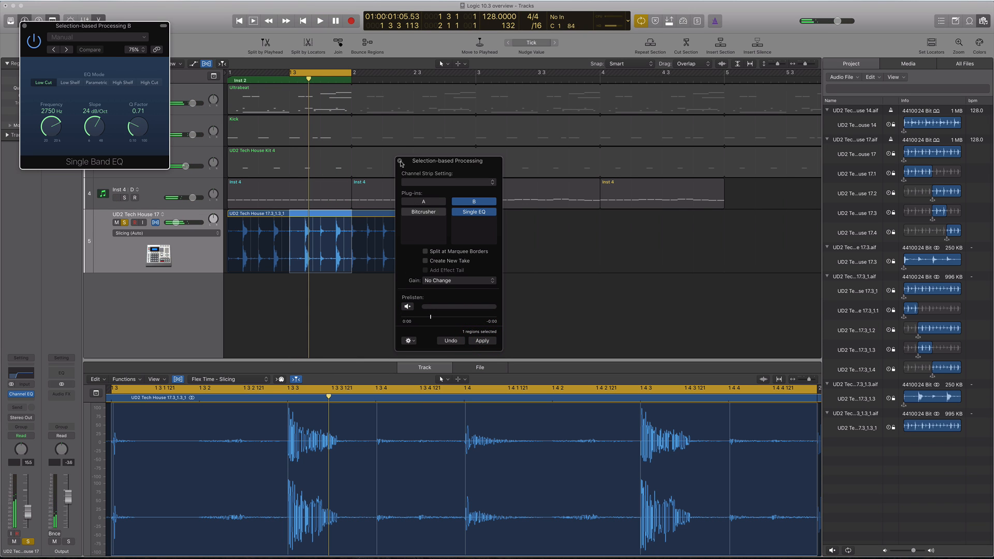
{"action": "left_click", "coordinate": [400, 160]}
Set the cycle range back to bars 1 and 2, clear the marquee selection and play the region.
{"action": "left_click", "coordinate": [233, 76]}
{"action": "left_click_drag", "start_coordinate": [233, 76], "coordinate": [475, 78]}
{"action": "left_click", "coordinate": [394, 287]}
{"action": "key", "text": "space"}
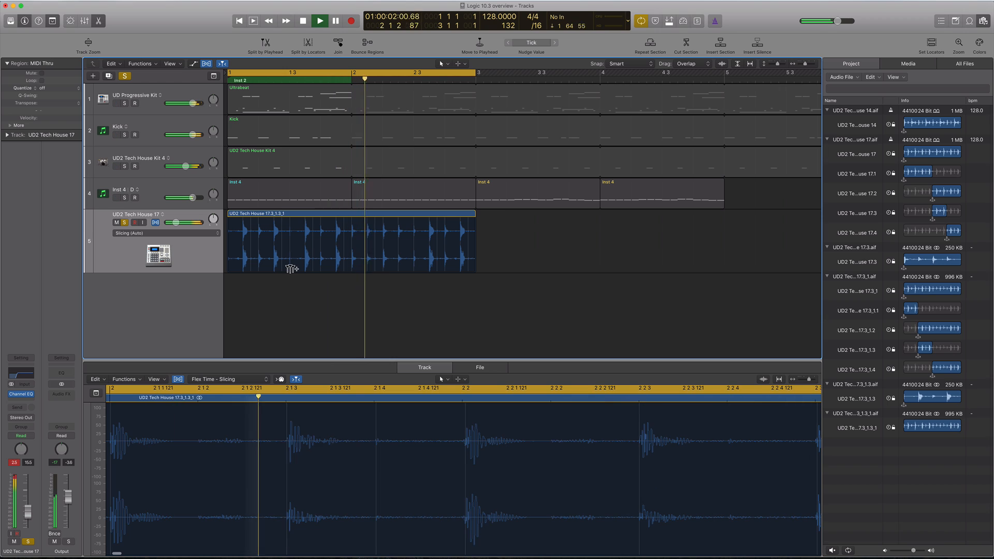
{"action": "key", "text": "space"}
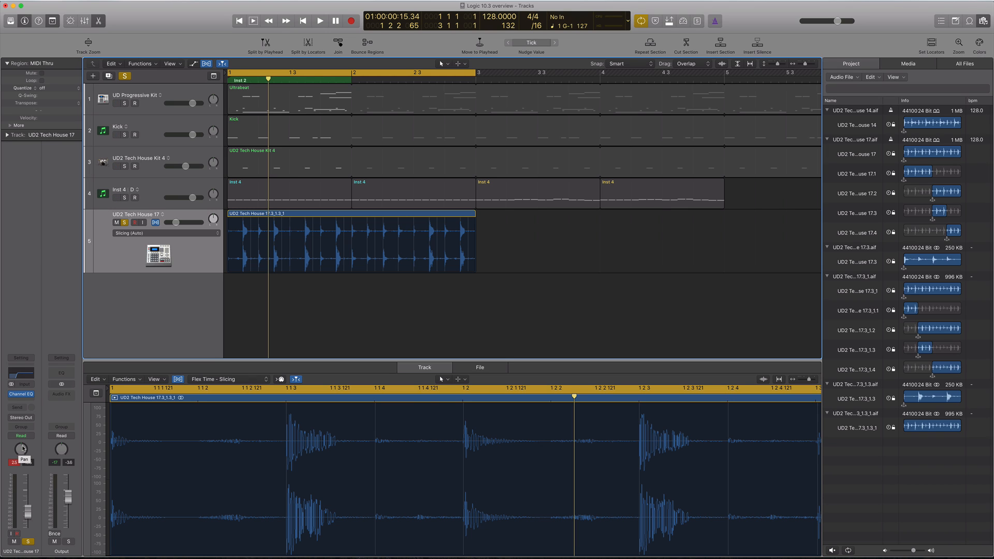
Play the soloed UD2 Tech House 17 track to hear the effect of its standard pan control.
{"action": "key", "text": "space"}
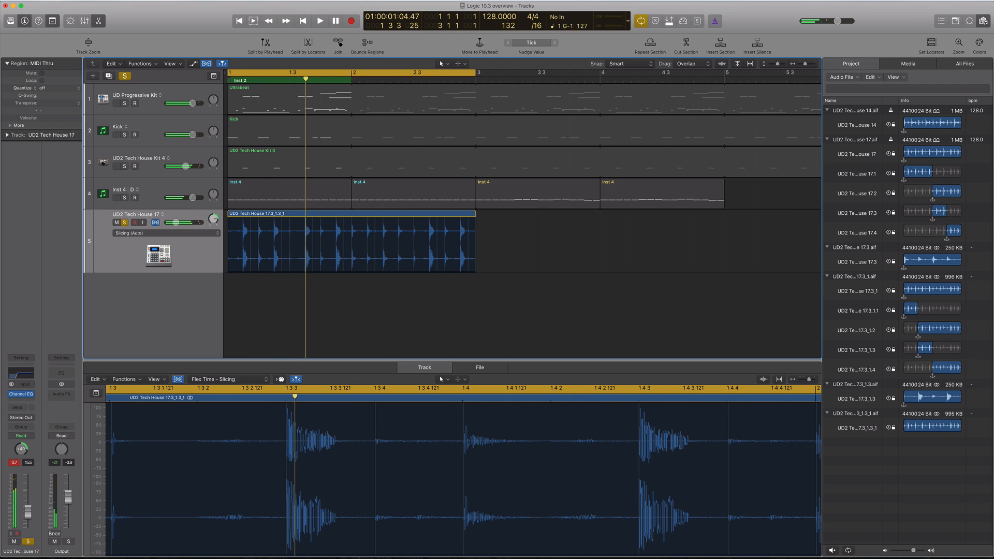
{"action": "key", "text": "space"}
{"action": "key", "text": "space"}
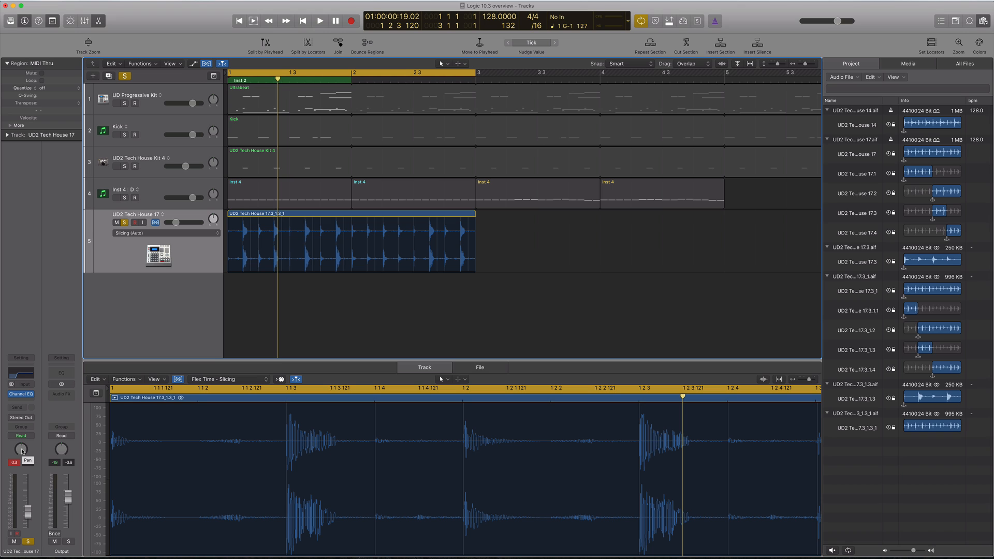
Switch the UD2 Tech House 17 channel to Stereo Pan, play it, and change the pan mode to Balance.
{"action": "right_click", "coordinate": [22, 450]}
{"action": "left_click", "coordinate": [30, 452]}
{"action": "key", "text": "space"}
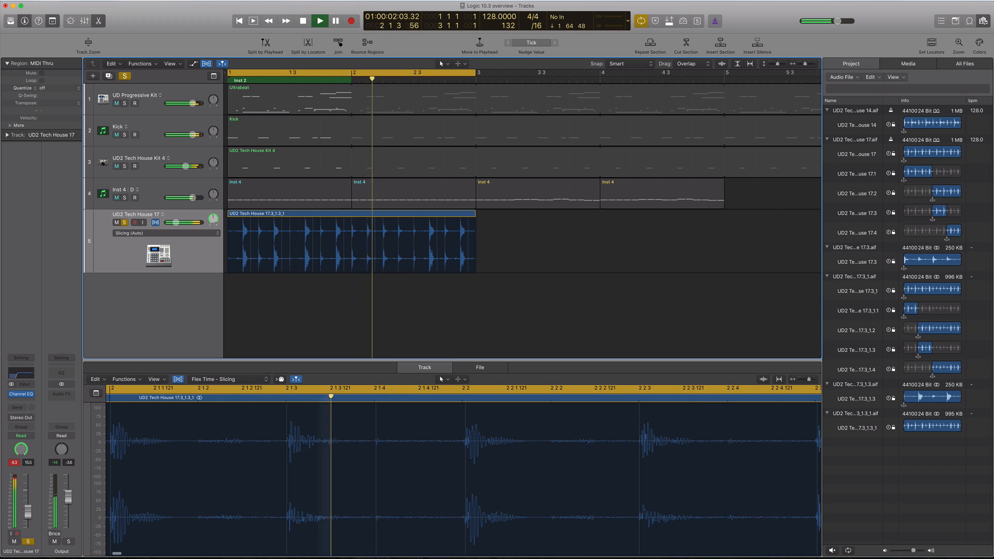
{"action": "right_click", "coordinate": [21, 448]}
{"action": "left_click", "coordinate": [32, 457]}
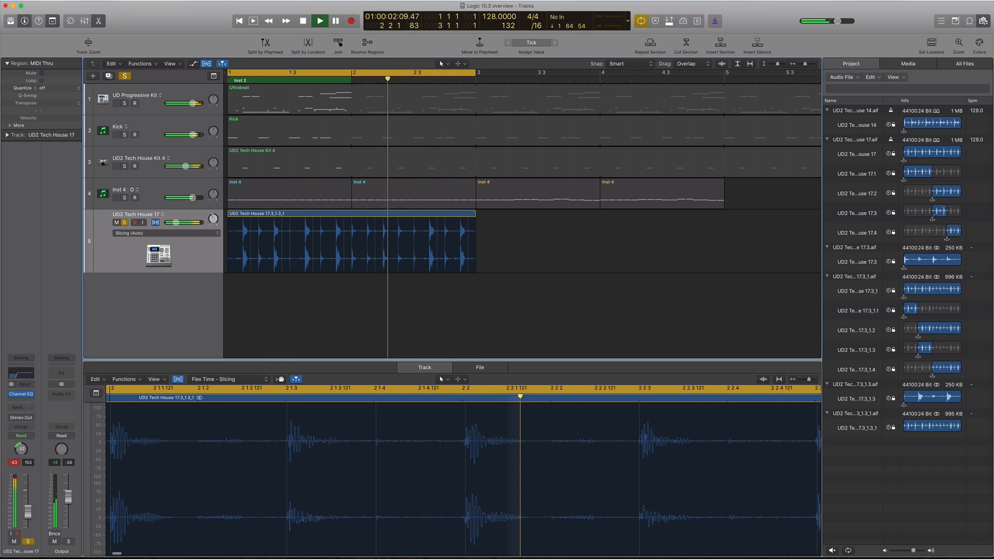
Switch the UD2 Tech House 17 channel to Binaural Pan and open its panner window.
{"action": "right_click", "coordinate": [23, 453]}
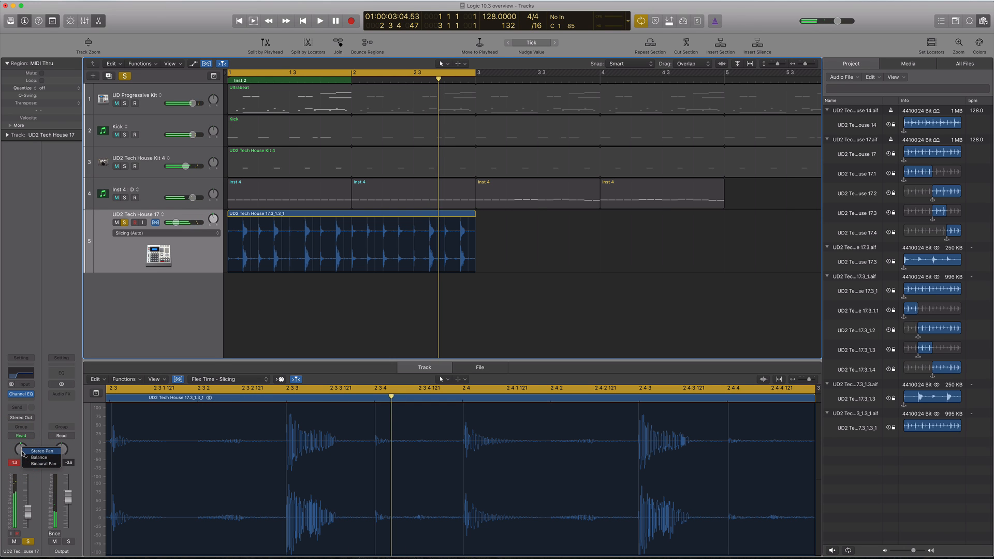
{"action": "left_click", "coordinate": [24, 451]}
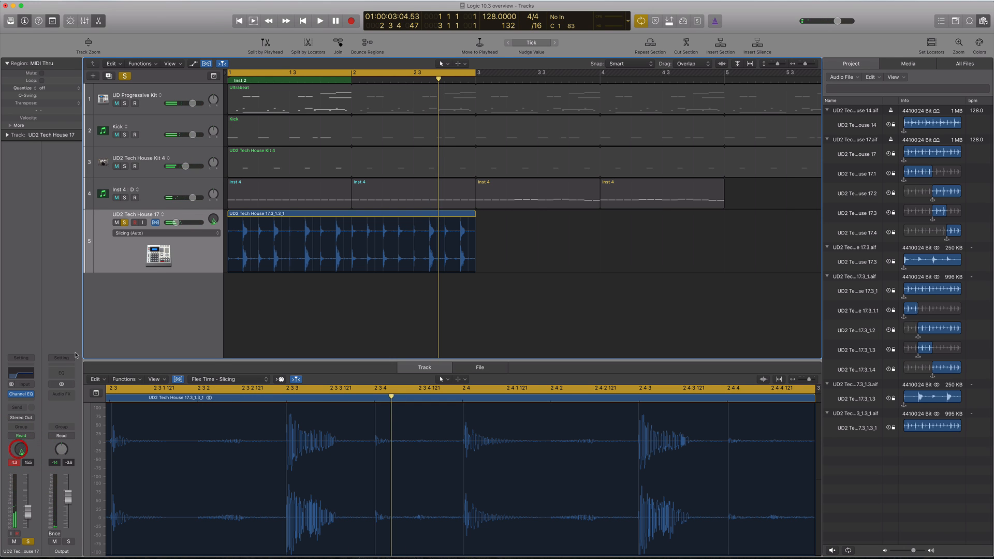
{"action": "double_click", "coordinate": [20, 449]}
Move the binaural source during playback to angle -32° and distance 0.79 m, then close the panner window.
{"action": "key", "text": "space"}
{"action": "left_click", "coordinate": [145, 91]}
{"action": "left_click_drag", "start_coordinate": [126, 194], "coordinate": [103, 107]}
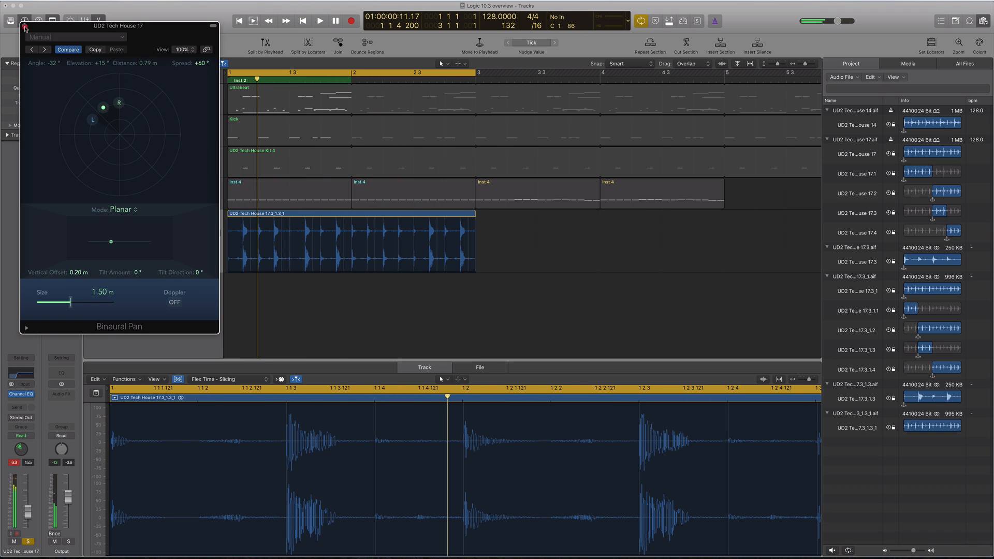
{"action": "left_click", "coordinate": [24, 28]}
Set the UD2 Tech House 17 channel's pan mode to Stereo Pan.
{"action": "right_click", "coordinate": [20, 449]}
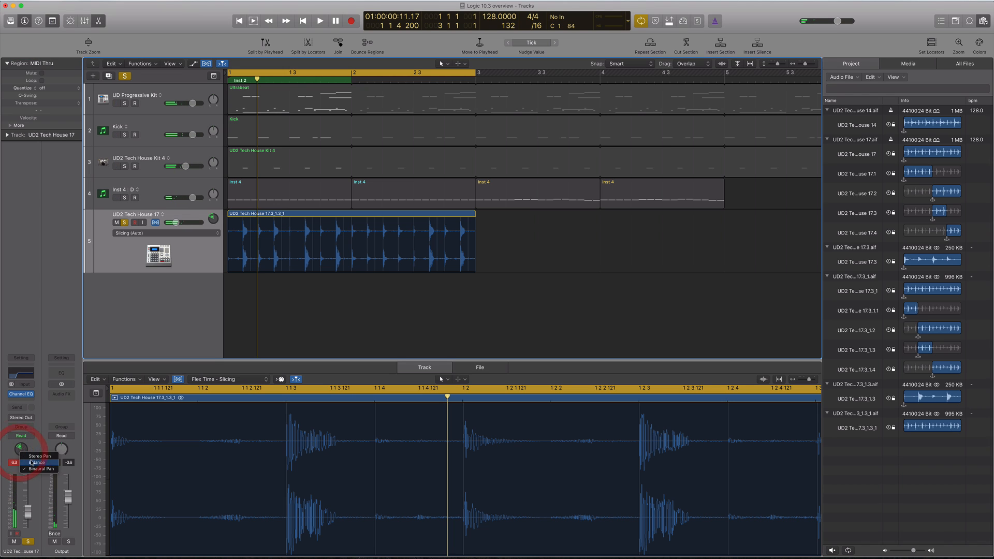
{"action": "left_click", "coordinate": [33, 462]}
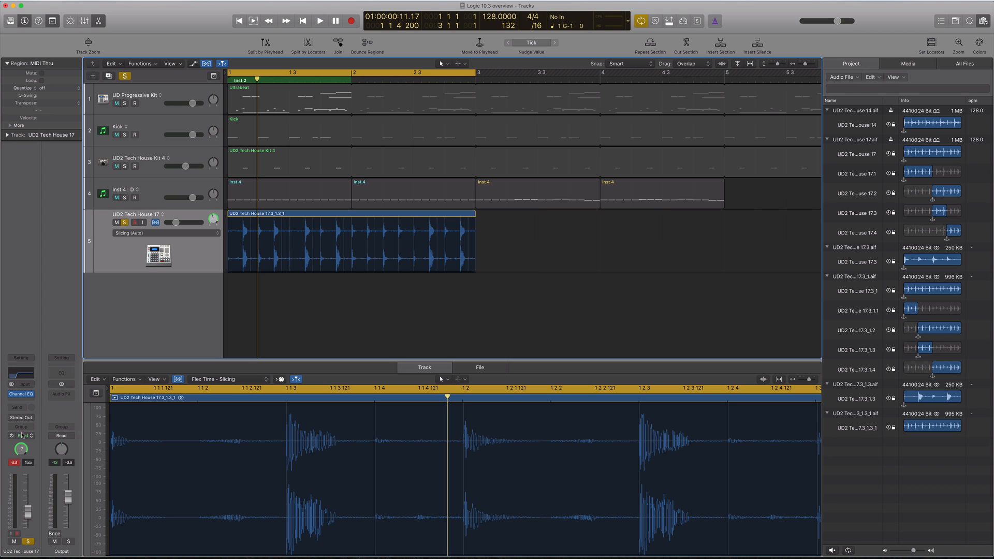
Examine the send destinations of the UD2 Tech House 17 channel, including the bus ranges up to 225 - 256.
{"action": "left_click", "coordinate": [23, 408]}
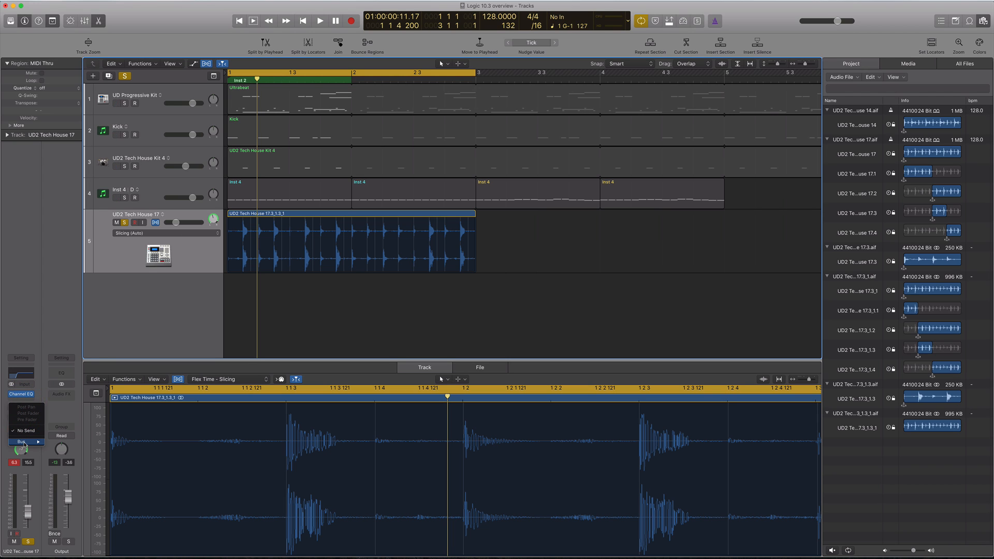
{"action": "mouse_move", "coordinate": [26, 441]}
{"action": "mouse_move", "coordinate": [70, 550]}
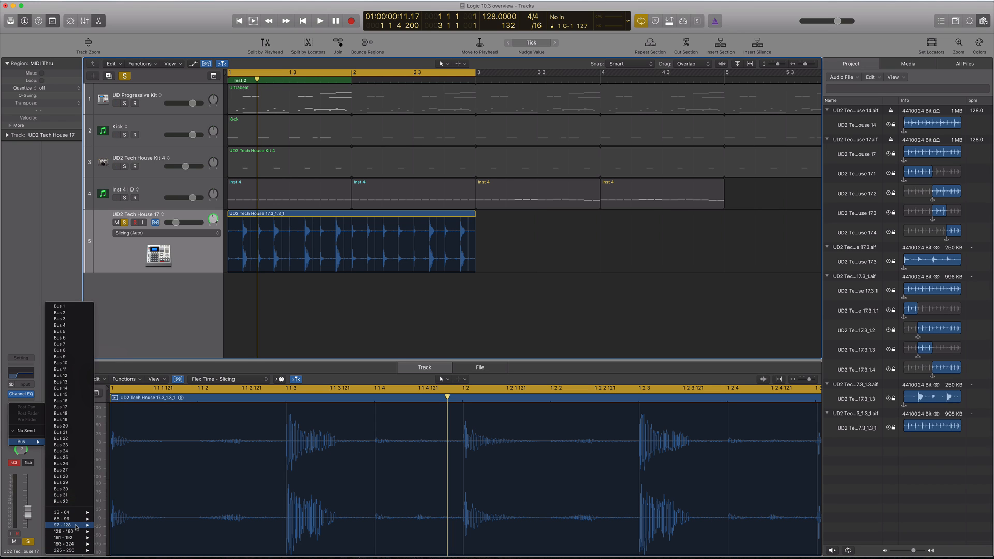
{"action": "mouse_move", "coordinate": [77, 526]}
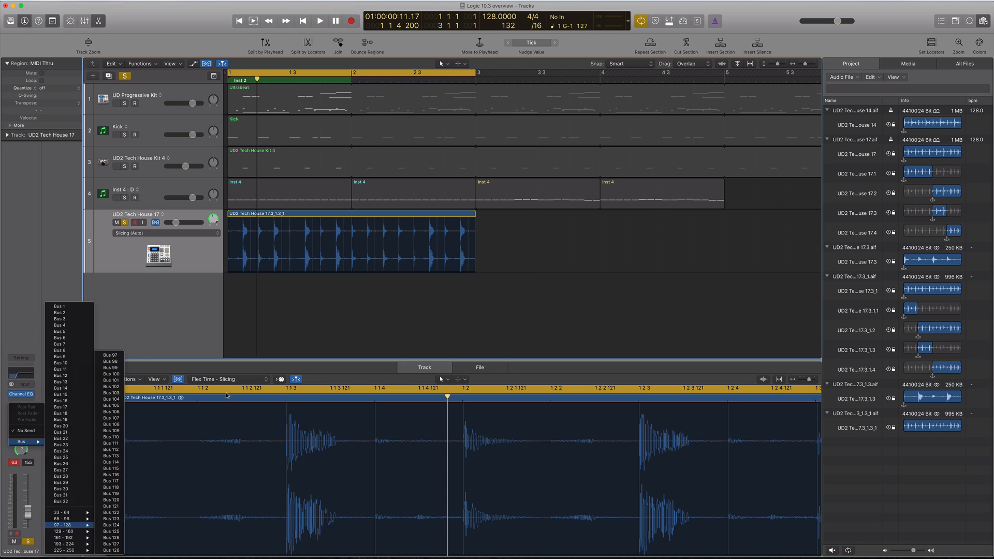
{"action": "left_click", "coordinate": [268, 306]}
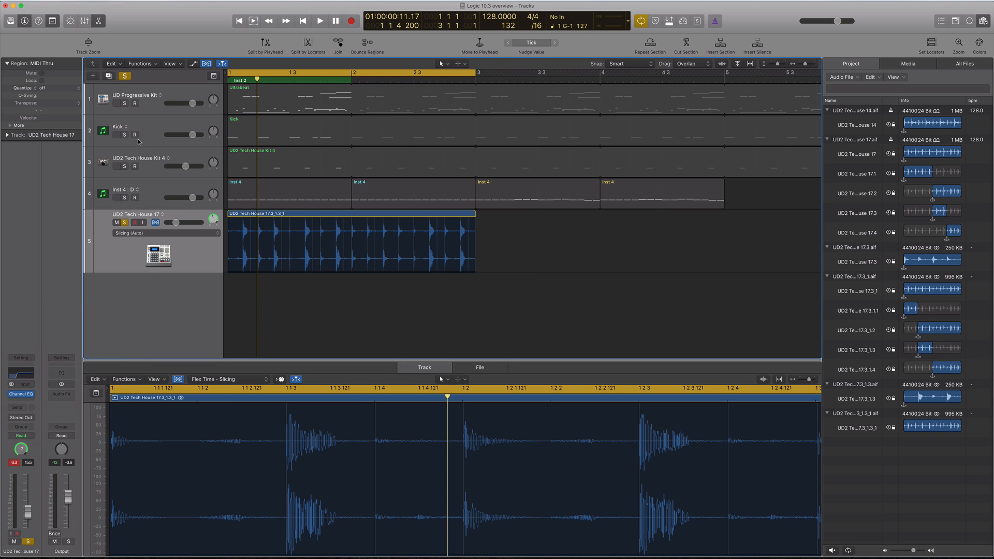
Clear all track solos, start playback from the beginning and select the UD Progressive Kit track.
{"action": "left_click", "coordinate": [124, 76]}
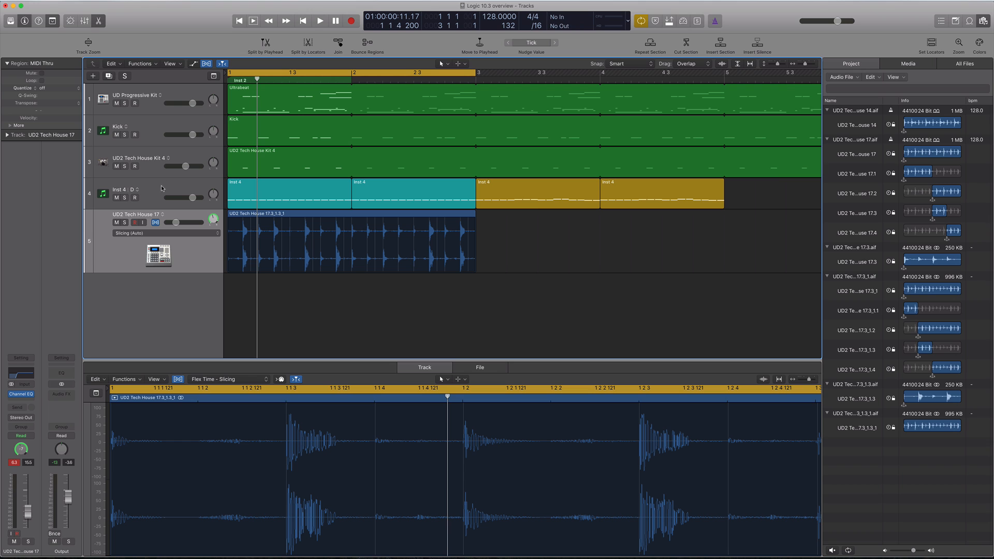
{"action": "key", "text": "space"}
{"action": "left_click", "coordinate": [154, 95]}
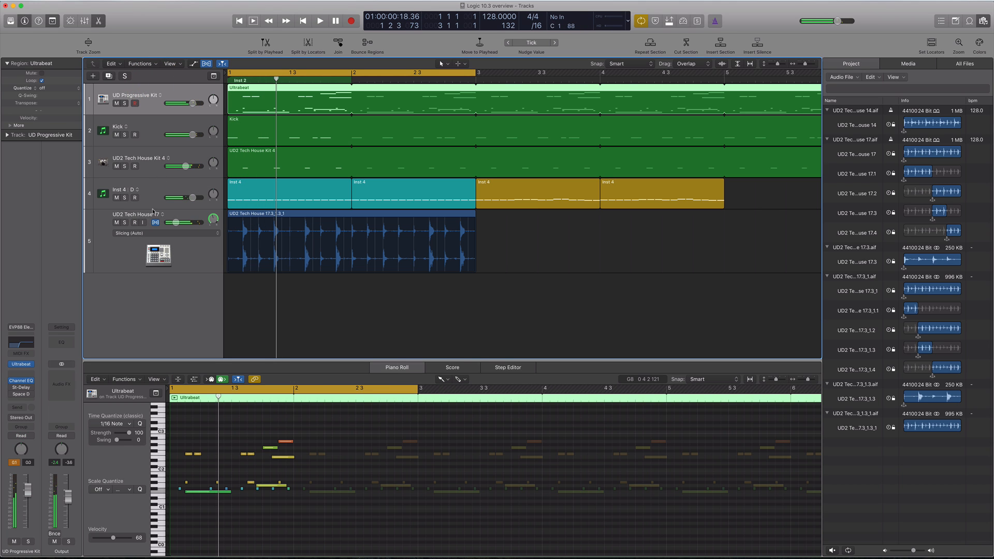
{"action": "key", "text": "Return"}
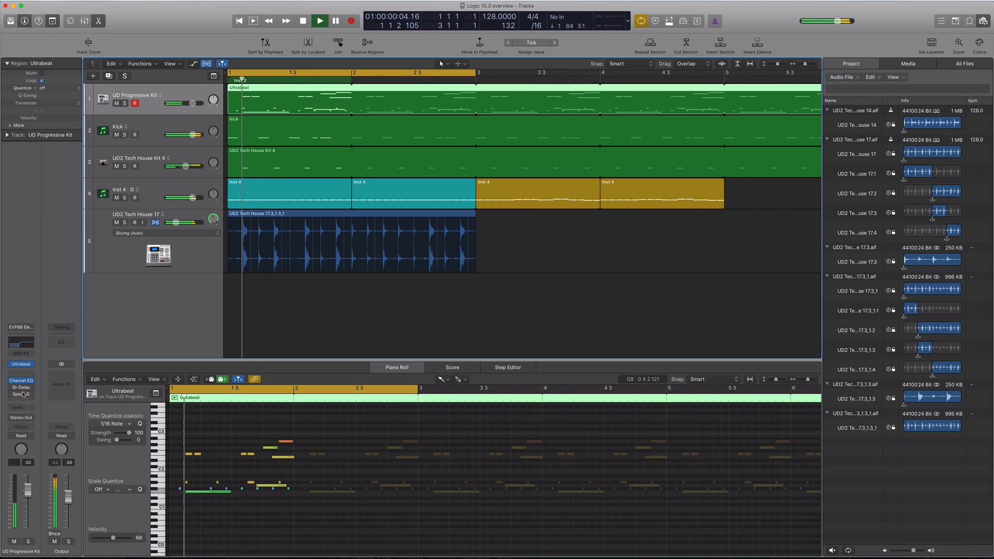
Replace the Stereo Delay on the UD Progressive Kit channel with a stereo Compressor.
{"action": "left_click", "coordinate": [28, 389]}
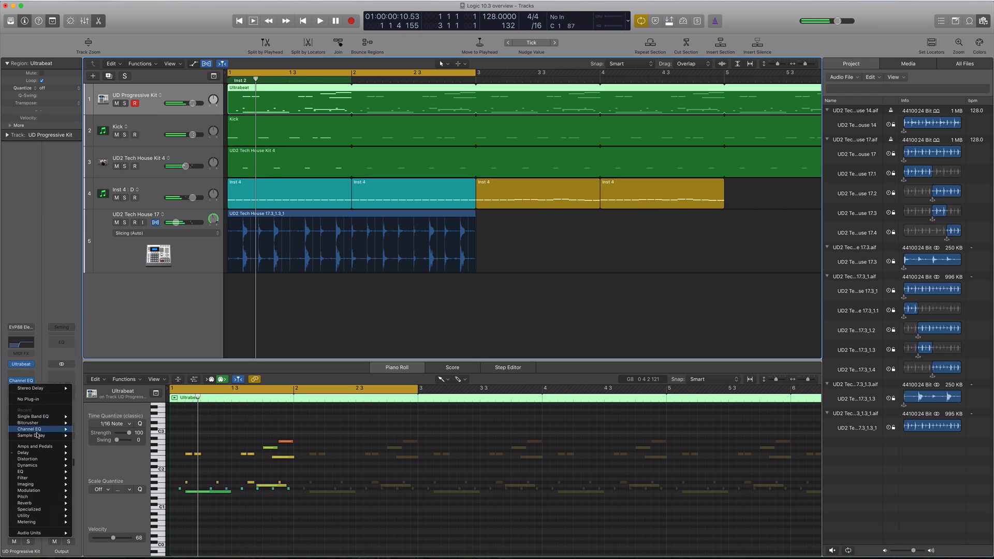
{"action": "mouse_move", "coordinate": [42, 464]}
{"action": "mouse_move", "coordinate": [109, 473]}
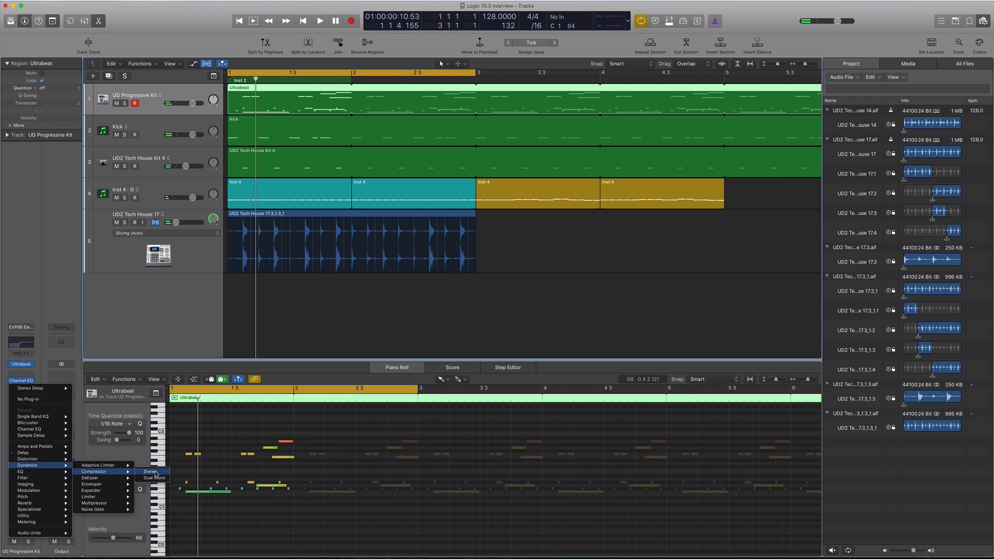
{"action": "left_click", "coordinate": [155, 472]}
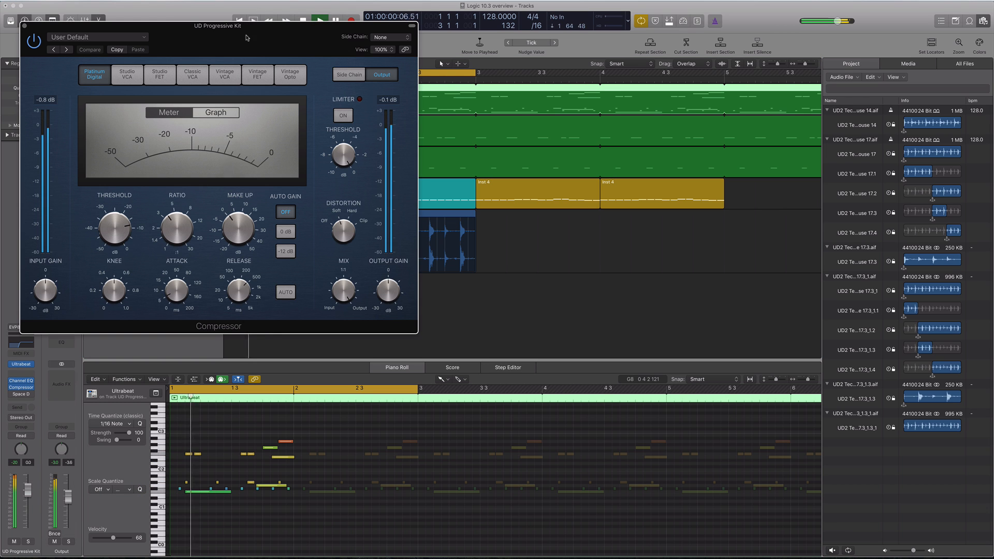
Set the UD Progressive Kit compressor's side chain to Inst 2 - Kick, move its window clear of the tracks and play the project.
{"action": "left_click", "coordinate": [392, 38]}
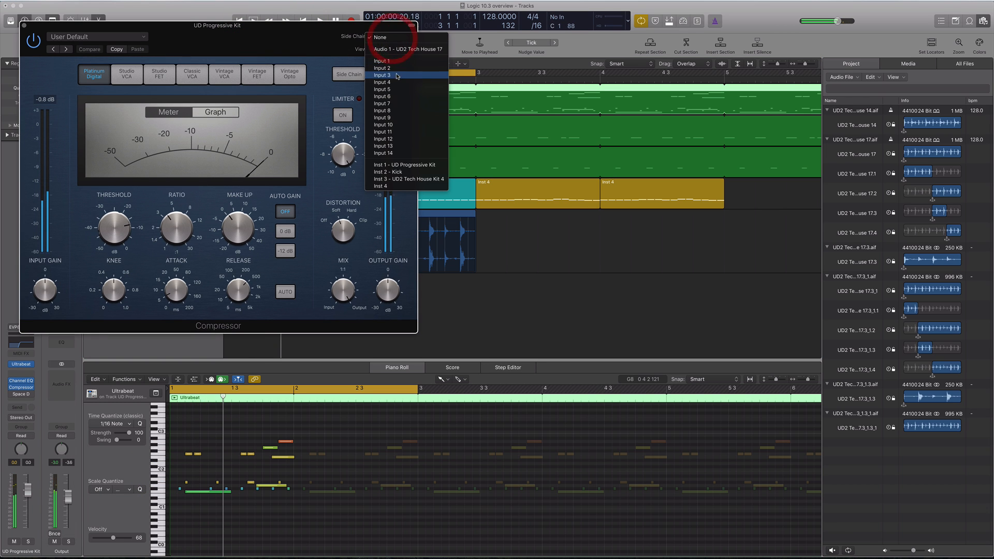
{"action": "left_click", "coordinate": [394, 173]}
{"action": "left_click_drag", "start_coordinate": [311, 38], "coordinate": [683, 82]}
{"action": "key", "text": "space"}
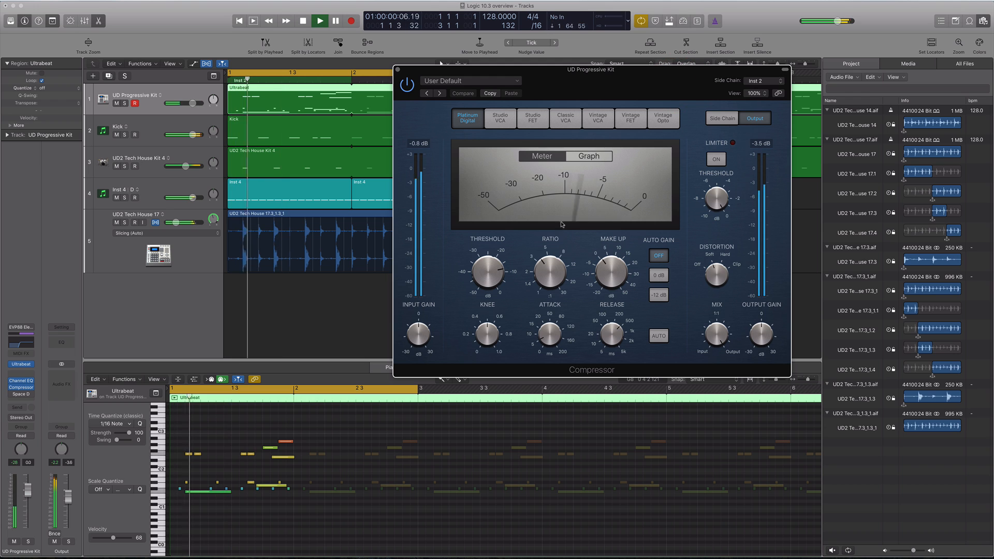
Solo the UD Progressive Kit track, raise the compressor's ratio and lower its threshold during playback, and stop.
{"action": "left_click", "coordinate": [124, 103]}
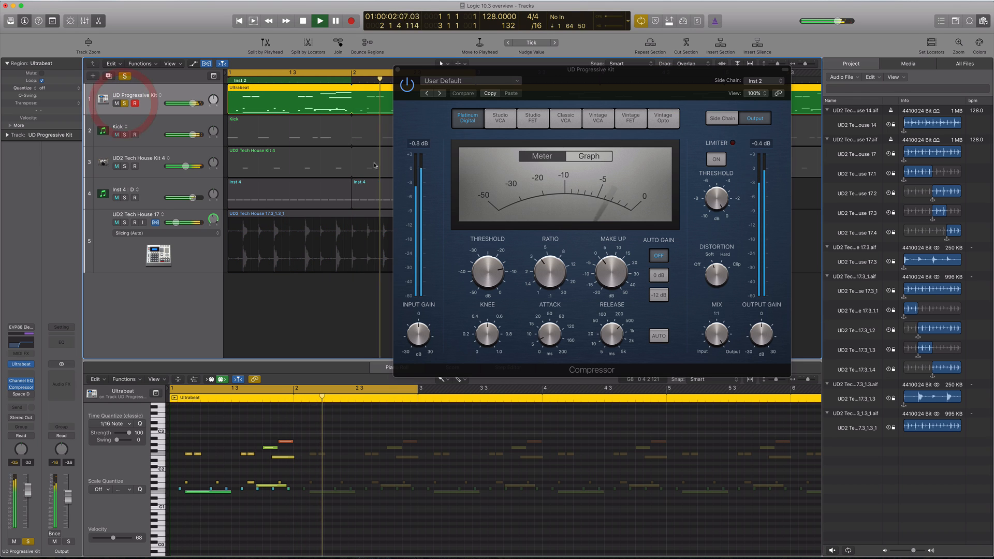
{"action": "left_click_drag", "start_coordinate": [548, 273], "coordinate": [563, 188]}
{"action": "left_click_drag", "start_coordinate": [488, 268], "coordinate": [490, 254]}
{"action": "key", "text": "space"}
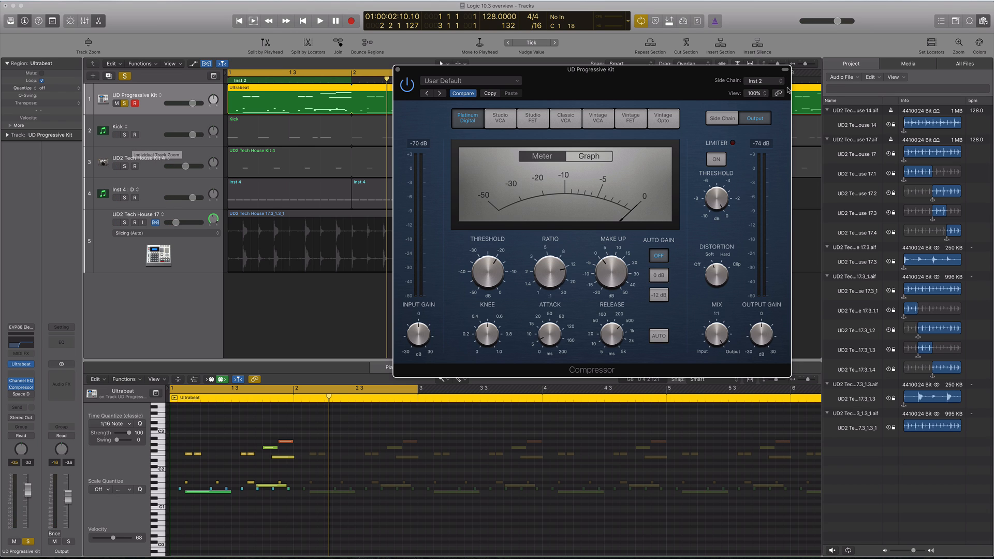
Examine the side chain source list of the UD Progressive Kit compressor and resume playback.
{"action": "left_click", "coordinate": [770, 81]}
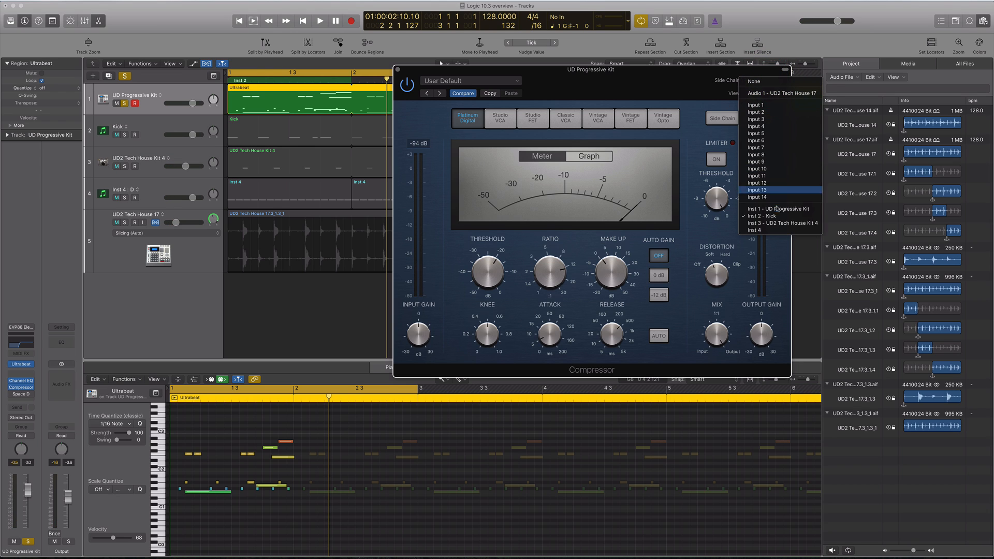
{"action": "left_click", "coordinate": [700, 97]}
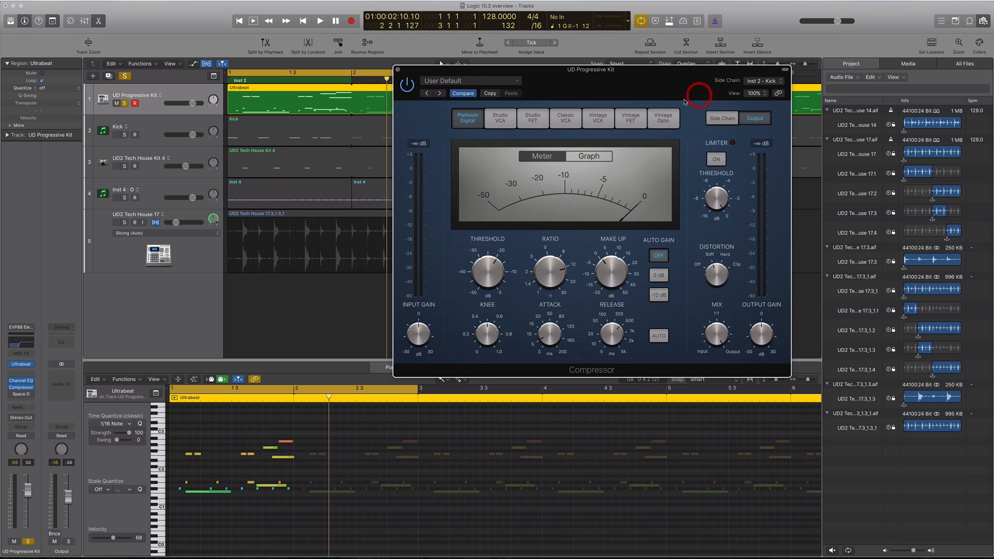
{"action": "key", "text": "space"}
Select the UD2 Tech House 17 track and insert a stereo Compressor on its channel.
{"action": "left_click", "coordinate": [157, 216]}
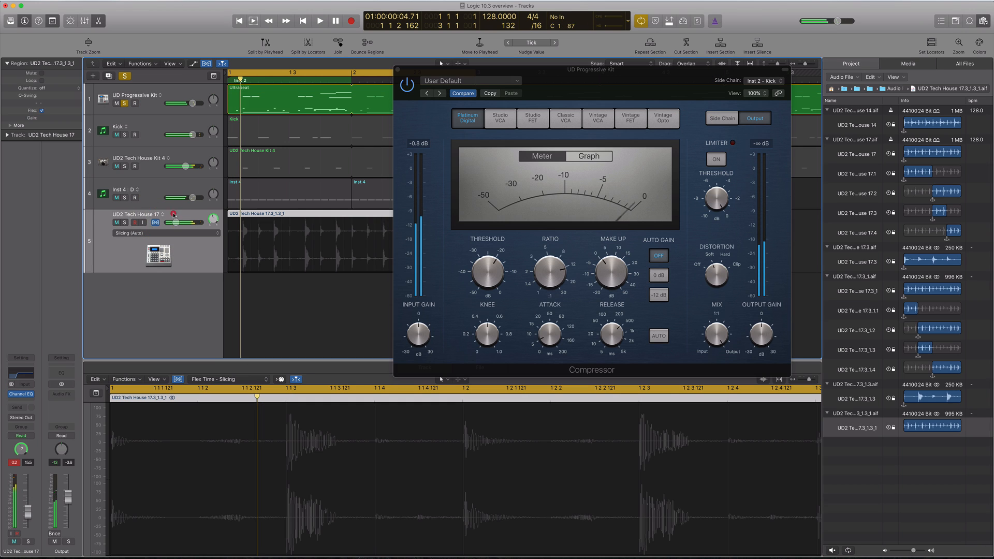
{"action": "left_click", "coordinate": [28, 401]}
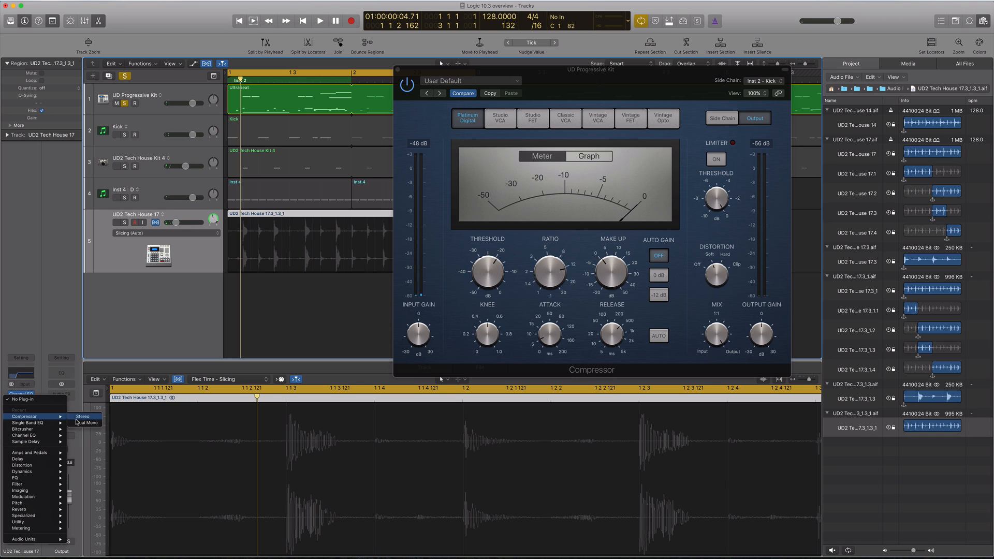
{"action": "left_click", "coordinate": [80, 416]}
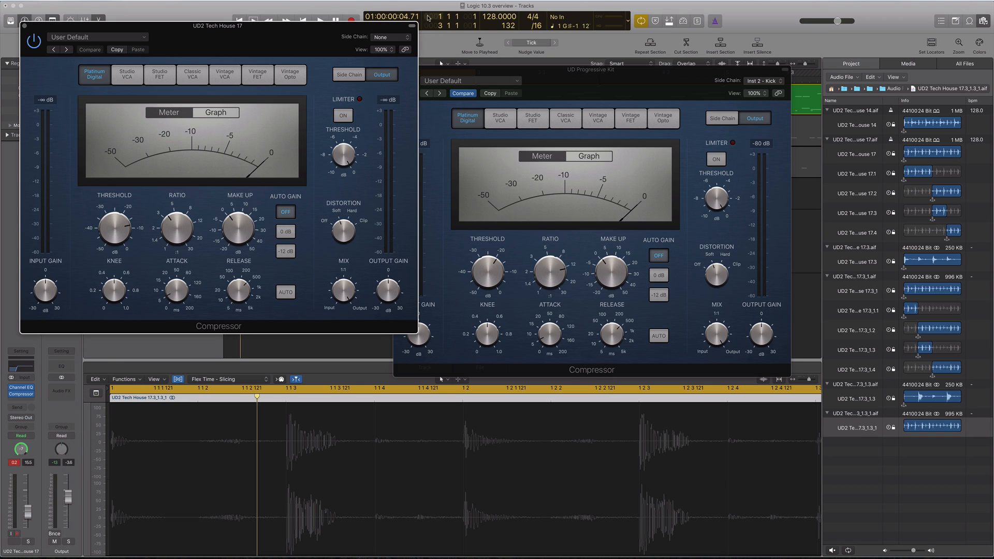
Set the UD2 Tech House 17 compressor's side chain to Inst 2 - Kick, move its window lower and play the project.
{"action": "left_click", "coordinate": [391, 36]}
{"action": "left_click", "coordinate": [403, 176]}
{"action": "left_click_drag", "start_coordinate": [194, 40], "coordinate": [627, 235]}
{"action": "key", "text": "space"}
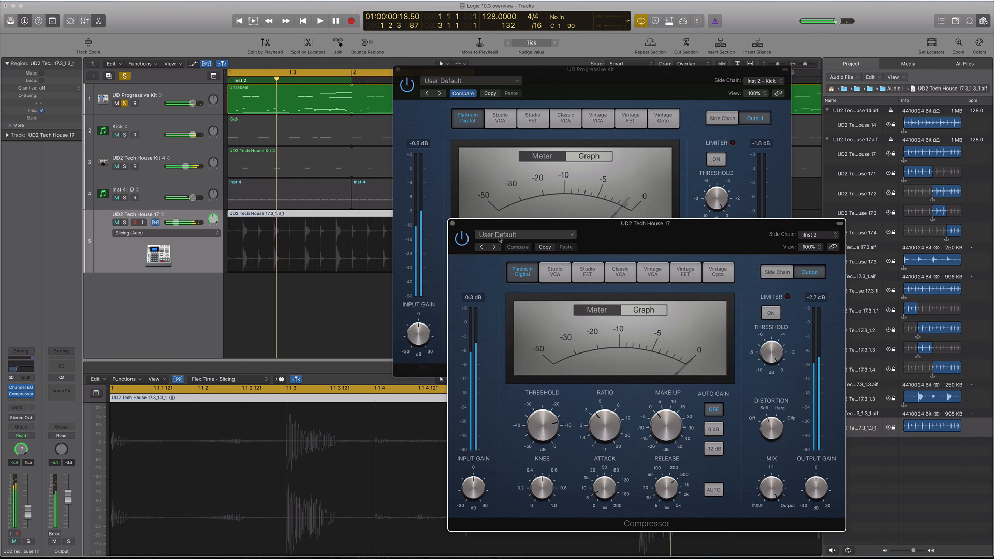
Copy the UD Progressive Kit compressor's settings, paste them into the UD2 Tech House 17 compressor and play the result.
{"action": "left_click", "coordinate": [489, 93]}
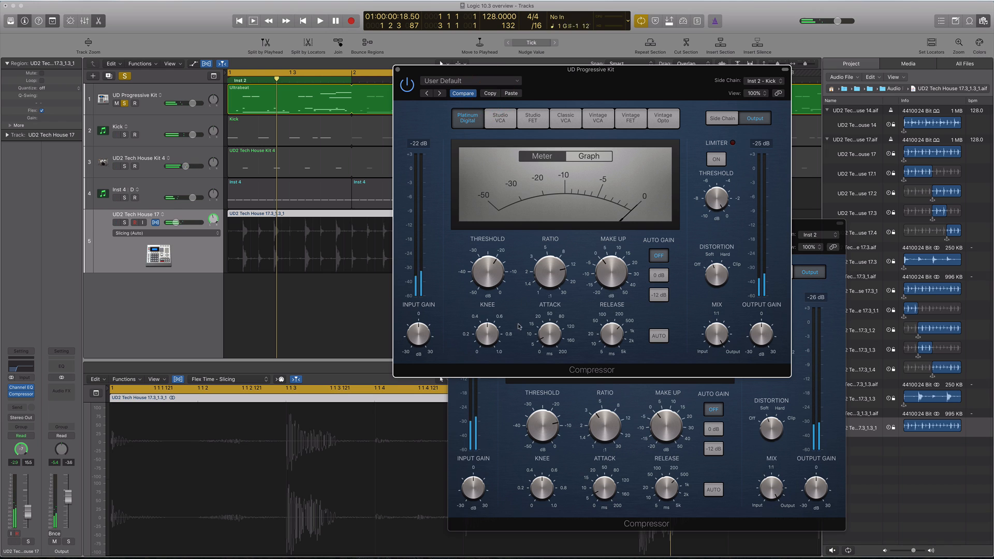
{"action": "left_click", "coordinate": [533, 408]}
{"action": "left_click", "coordinate": [564, 248]}
{"action": "key", "text": "space"}
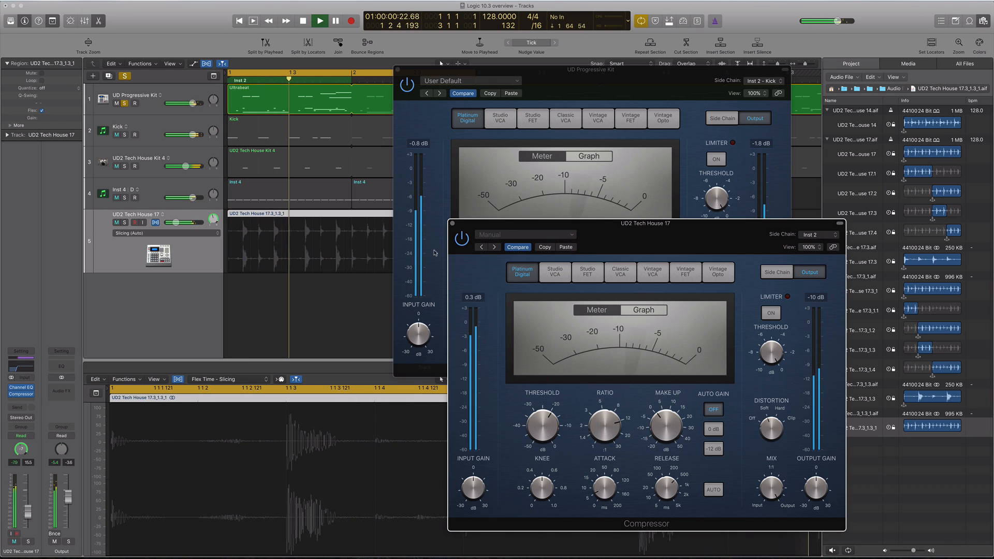
Clear all track solos and close both compressor windows.
{"action": "left_click", "coordinate": [125, 76]}
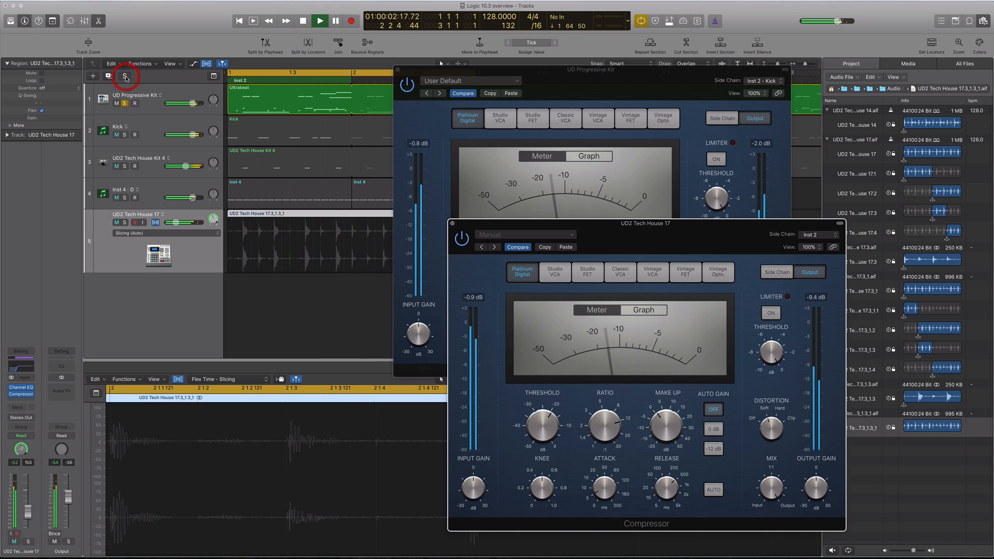
{"action": "left_click", "coordinate": [453, 223]}
{"action": "left_click", "coordinate": [398, 70]}
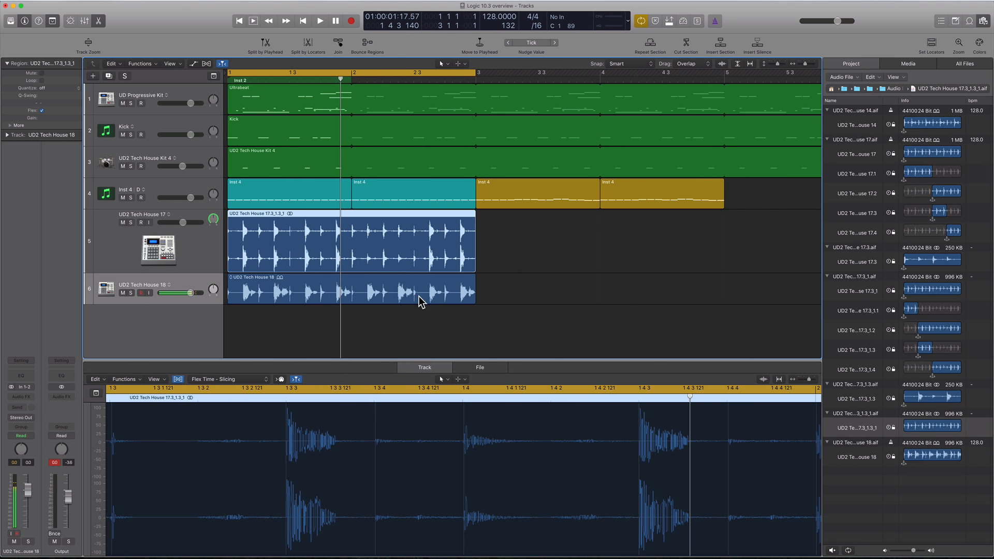
Trim the UD2 Tech House 18 region at its end and start, and restore it to span bar 1 to bar 3.
{"action": "left_click_drag", "start_coordinate": [472, 292], "coordinate": [367, 298]}
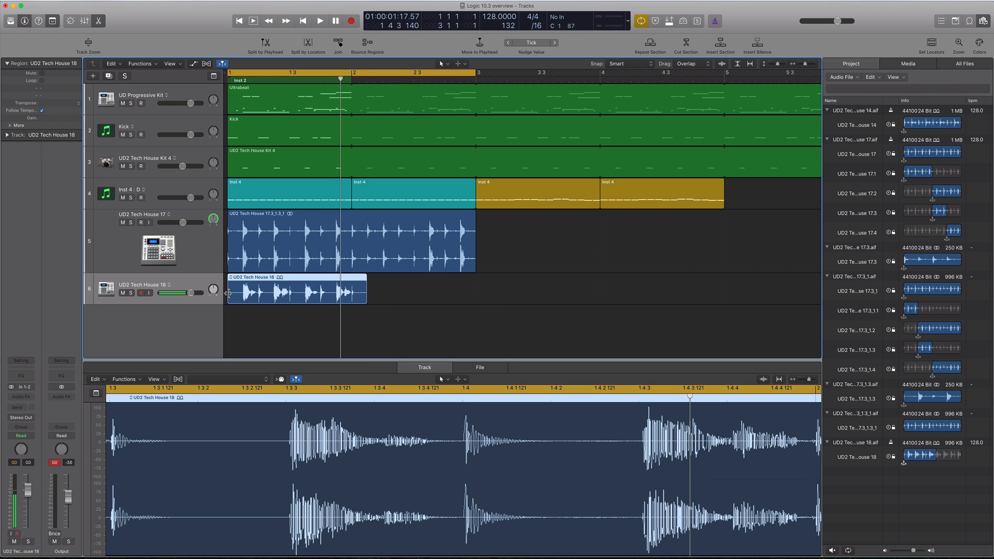
{"action": "mouse_move", "coordinate": [229, 297]}
{"action": "left_mouse_down"}
{"action": "mouse_move", "coordinate": [323, 300]}
{"action": "mouse_move", "coordinate": [228, 299]}
{"action": "left_mouse_up"}
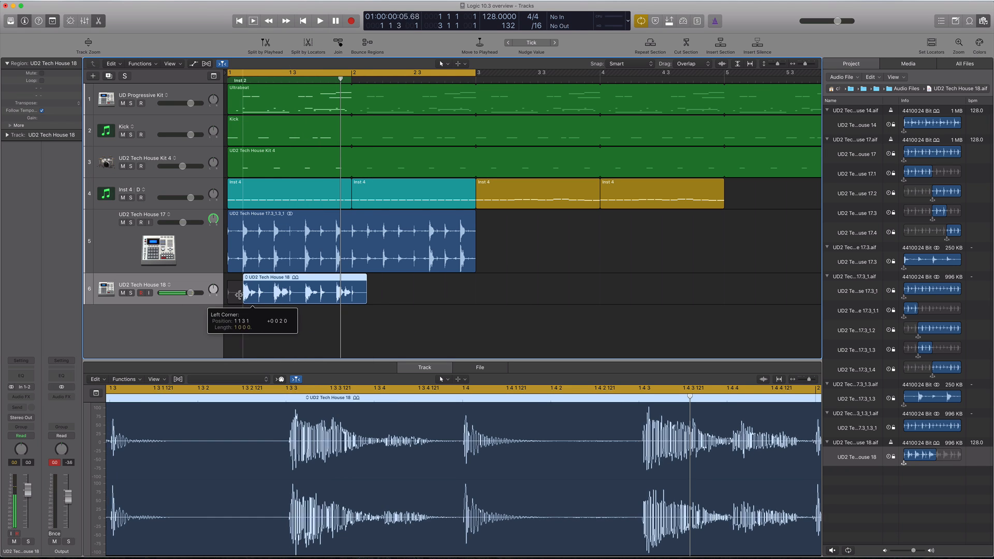
{"action": "left_click_drag", "start_coordinate": [365, 296], "coordinate": [482, 305]}
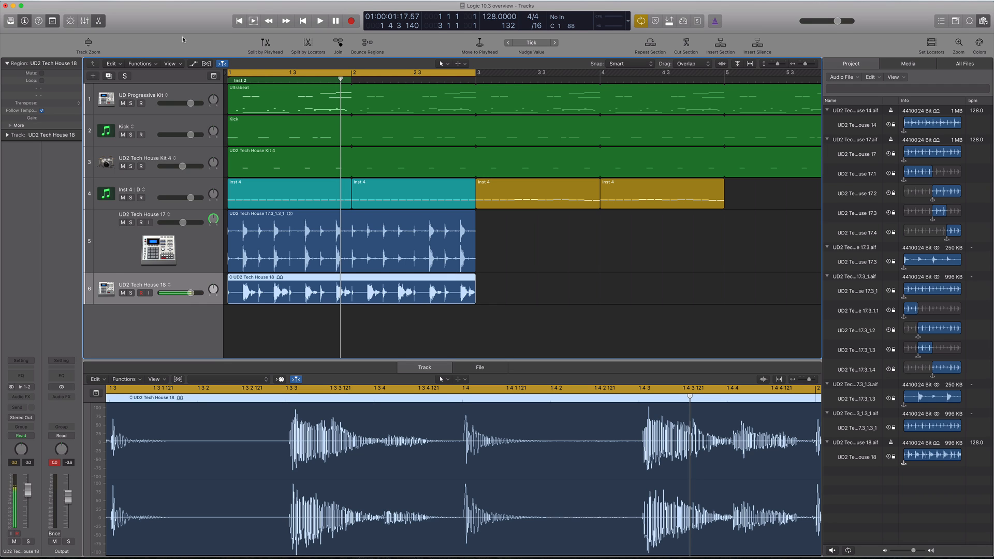
Open the Display preferences and show the Tracks settings.
{"action": "left_click", "coordinate": [68, 5]}
{"action": "mouse_move", "coordinate": [36, 6]}
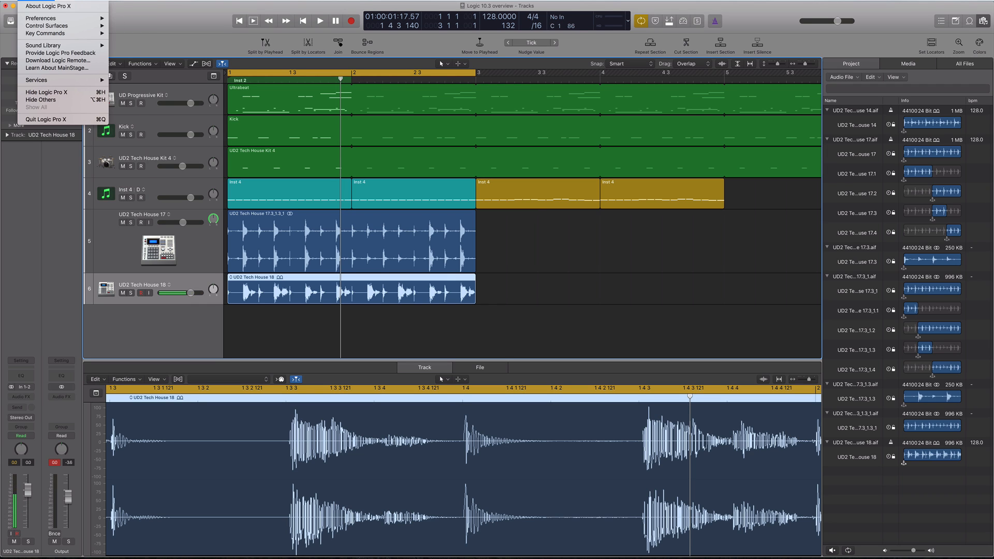
{"action": "mouse_move", "coordinate": [55, 19]}
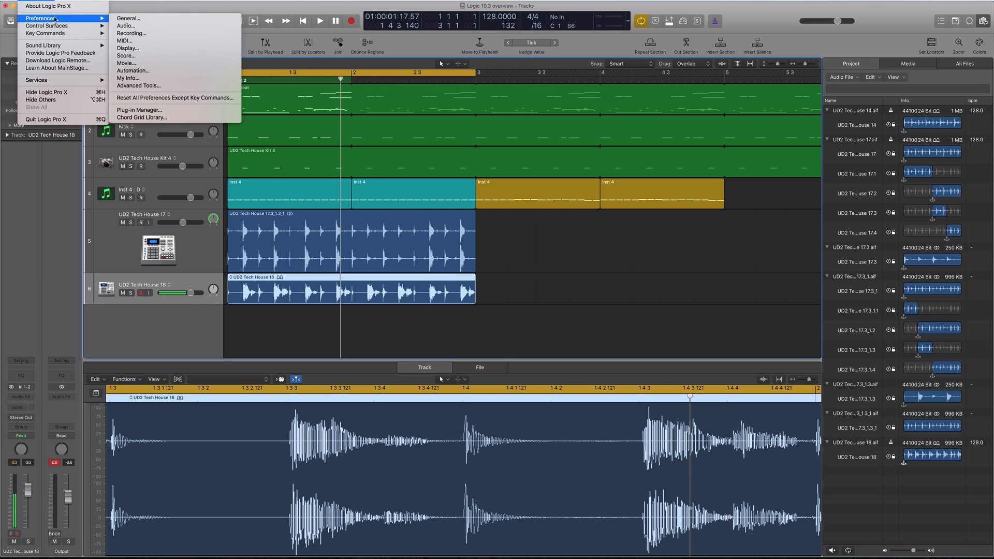
{"action": "left_click", "coordinate": [137, 49]}
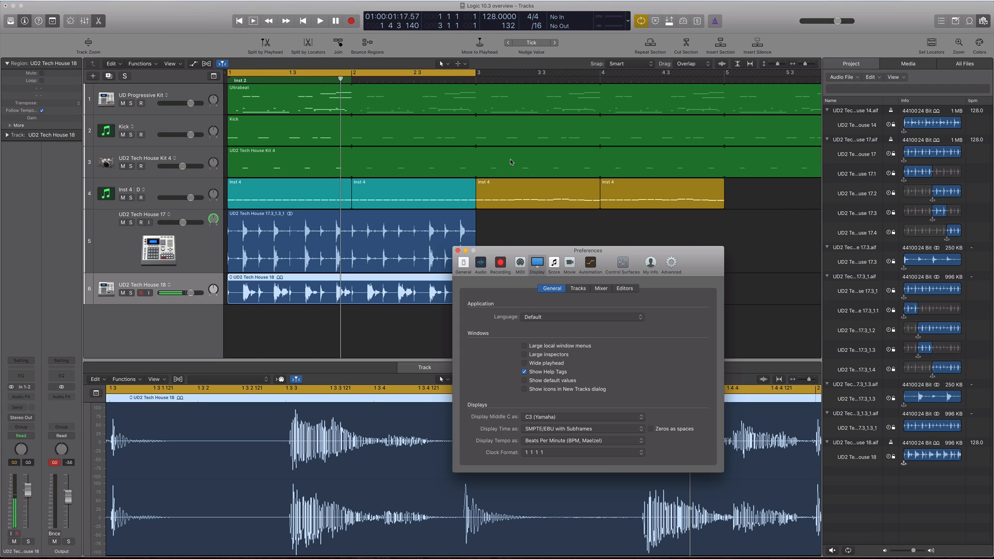
{"action": "left_click", "coordinate": [576, 288]}
Set the Tracks background to Bright and move the Preferences window clear of the arrangement.
{"action": "left_click", "coordinate": [575, 317]}
{"action": "left_click", "coordinate": [561, 325]}
{"action": "left_click_drag", "start_coordinate": [540, 254], "coordinate": [669, 247]}
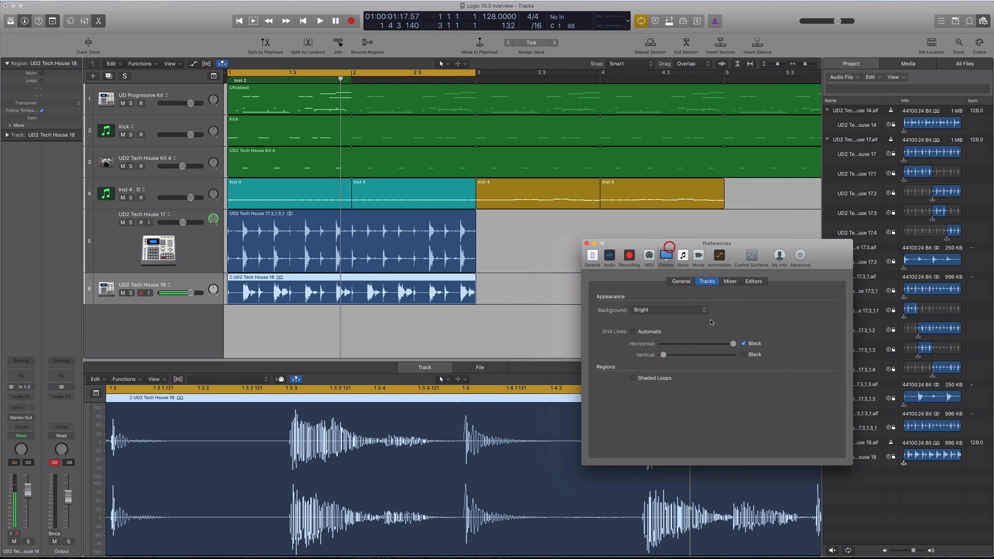
Set the Tracks background to Custom with a darker grey level and lower the horizontal grid line intensity.
{"action": "left_click", "coordinate": [703, 310]}
{"action": "left_click", "coordinate": [696, 317]}
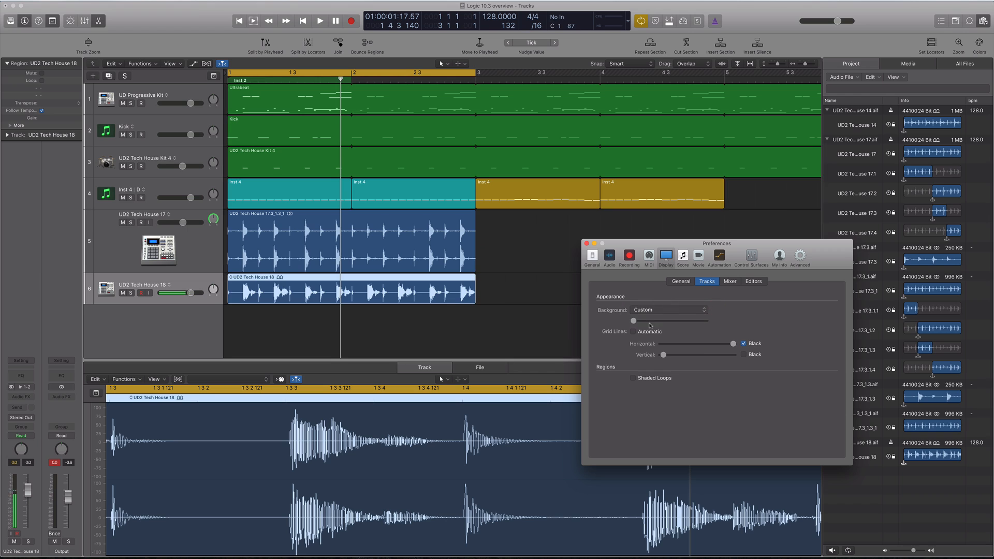
{"action": "left_click_drag", "start_coordinate": [670, 322], "coordinate": [690, 321]}
{"action": "left_click_drag", "start_coordinate": [719, 343], "coordinate": [706, 344]}
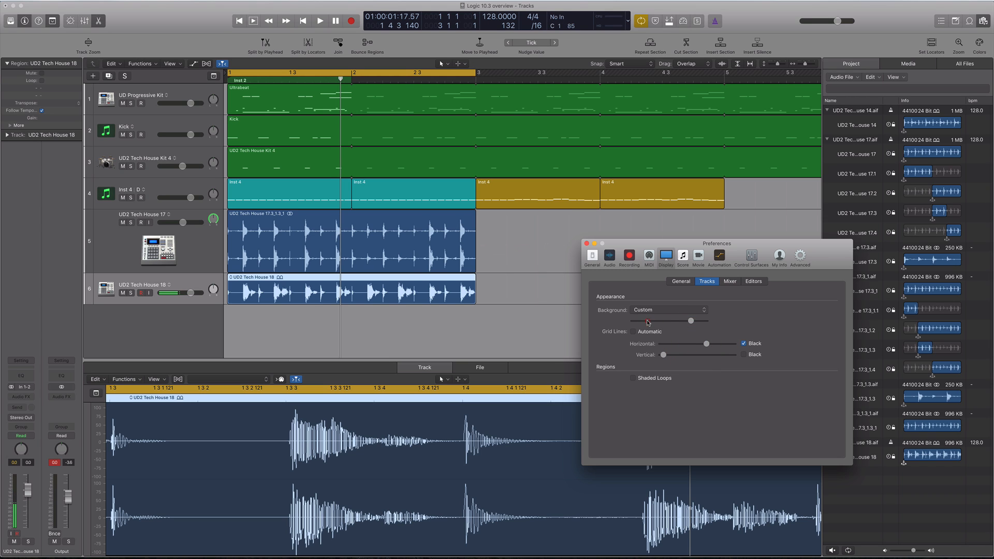
{"action": "left_click", "coordinate": [658, 320]}
{"action": "left_click", "coordinate": [630, 328]}
Adjust the vertical and horizontal grid line intensities, keeping the Preferences window clear of the arrangement.
{"action": "left_click_drag", "start_coordinate": [663, 355], "coordinate": [681, 355]}
{"action": "left_click_drag", "start_coordinate": [634, 246], "coordinate": [713, 285]}
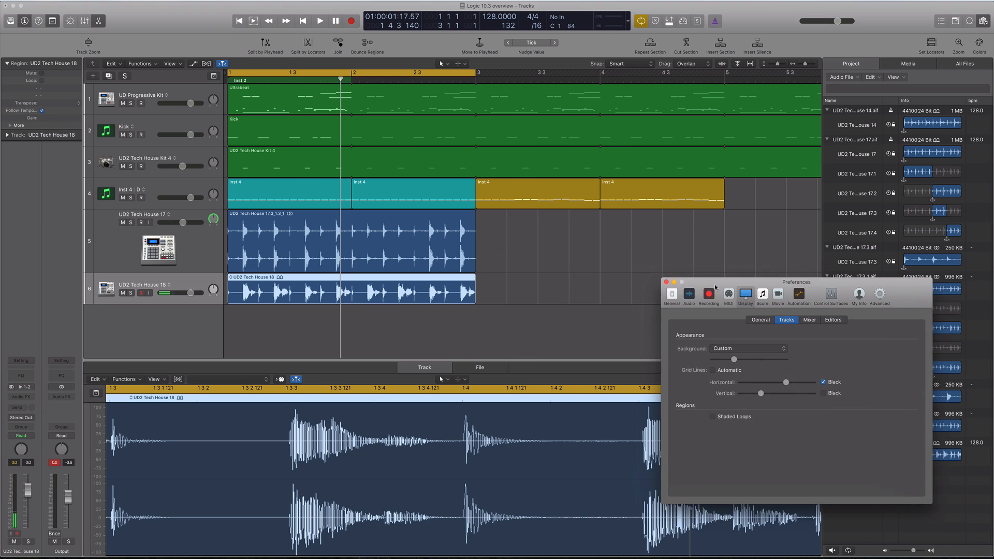
{"action": "left_click_drag", "start_coordinate": [762, 394], "coordinate": [796, 382]}
Compare the grid lines with and without Black, enable Black for both directions and set the vertical intensity to about half.
{"action": "left_click", "coordinate": [824, 394]}
{"action": "left_click", "coordinate": [824, 393]}
{"action": "left_click", "coordinate": [824, 382]}
{"action": "left_click", "coordinate": [824, 383]}
{"action": "left_click", "coordinate": [824, 383]}
{"action": "left_click", "coordinate": [823, 382]}
{"action": "left_click", "coordinate": [823, 394]}
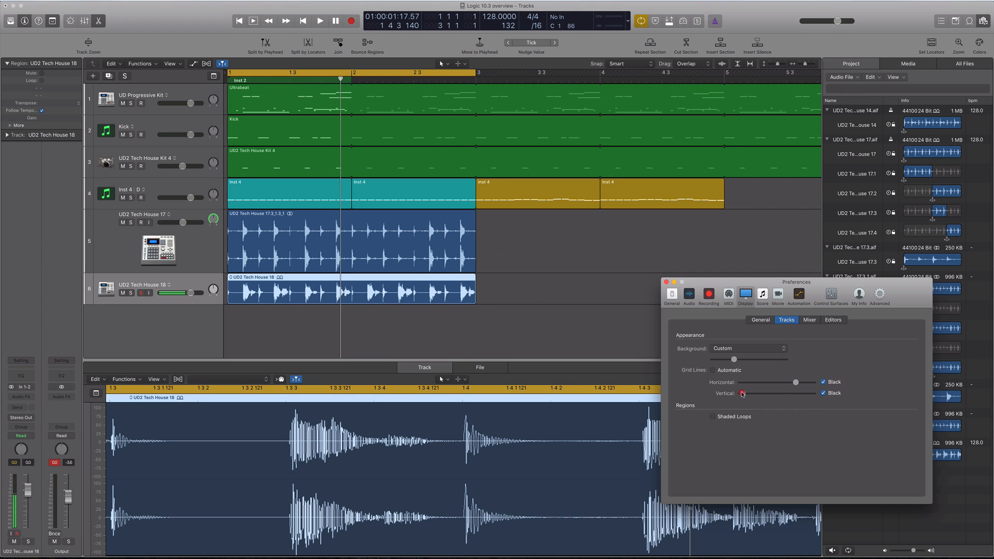
{"action": "left_click_drag", "start_coordinate": [742, 394], "coordinate": [776, 393]}
Turn on Shaded Loops for regions and set the Tracks background to Dark.
{"action": "left_click", "coordinate": [714, 416]}
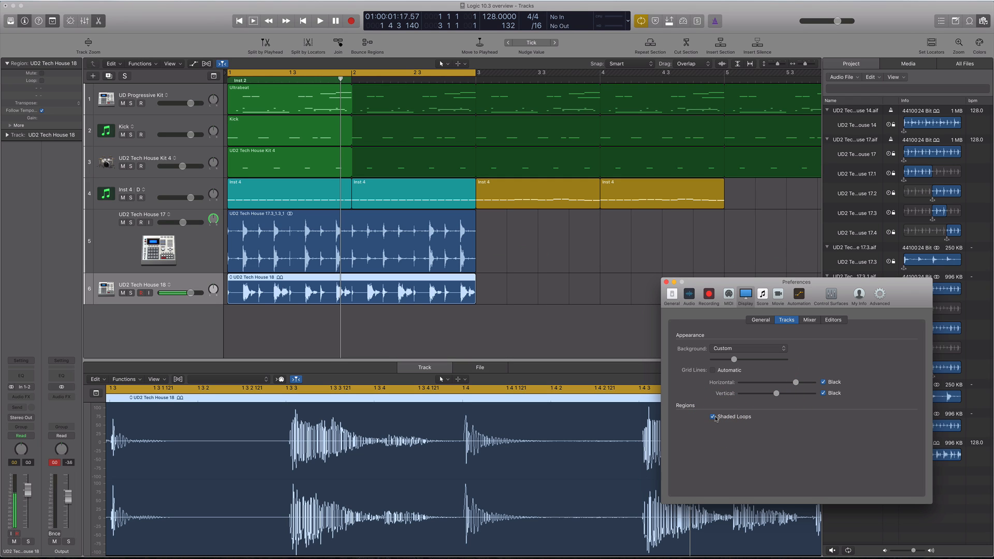
{"action": "left_click", "coordinate": [714, 416]}
{"action": "left_click", "coordinate": [714, 417]}
{"action": "left_click", "coordinate": [755, 348]}
{"action": "left_click", "coordinate": [745, 335]}
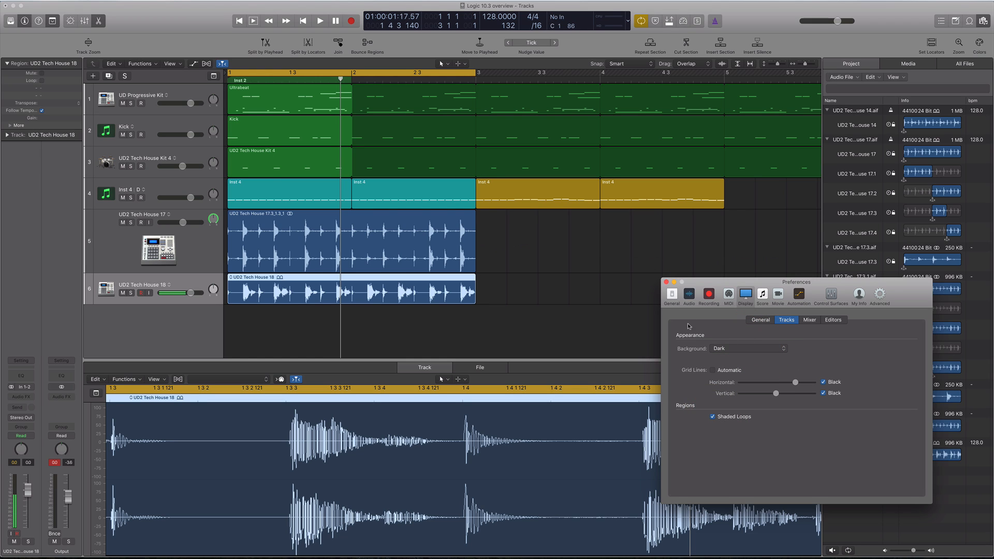
Open the Audio device preferences and examine the Summing precision options.
{"action": "left_click", "coordinate": [690, 296]}
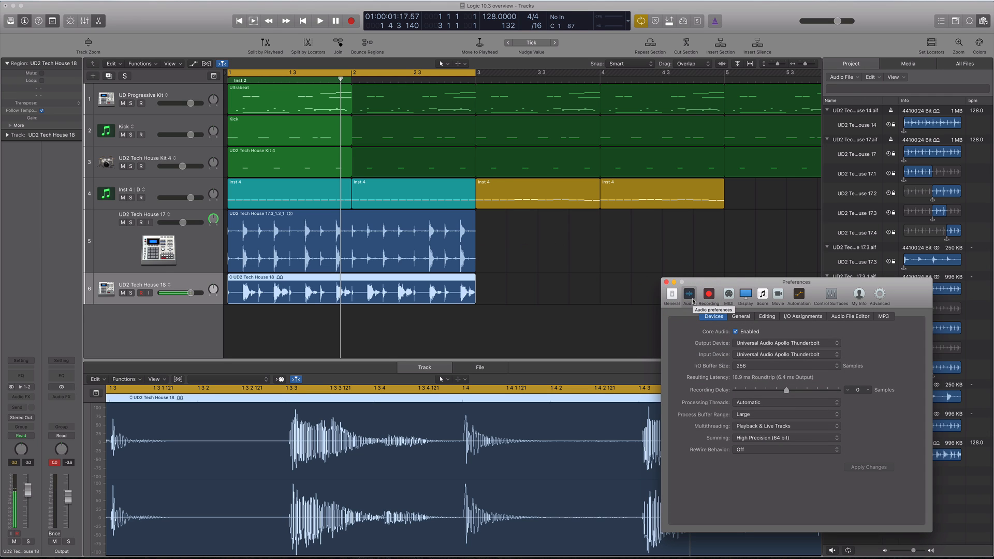
{"action": "left_click", "coordinate": [754, 438]}
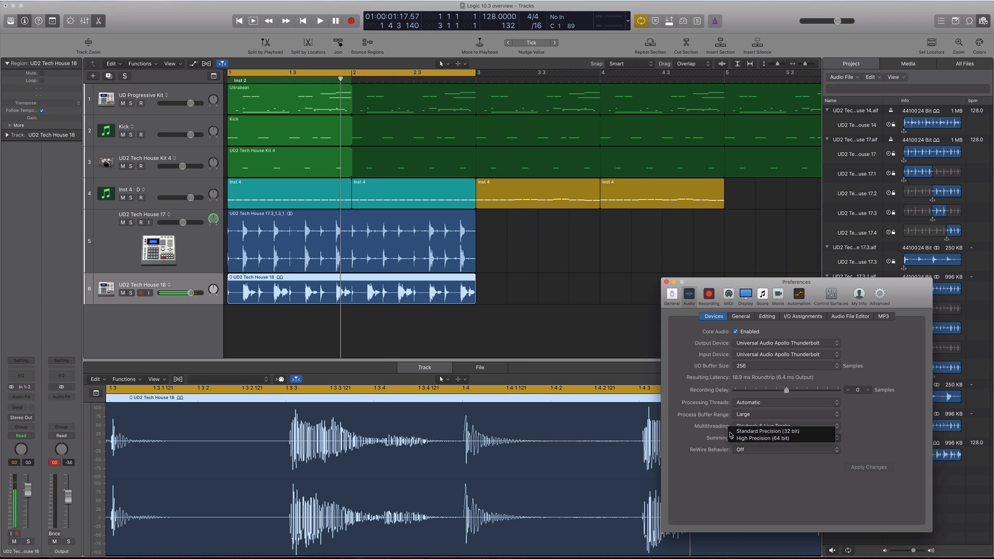
{"action": "left_click", "coordinate": [715, 437]}
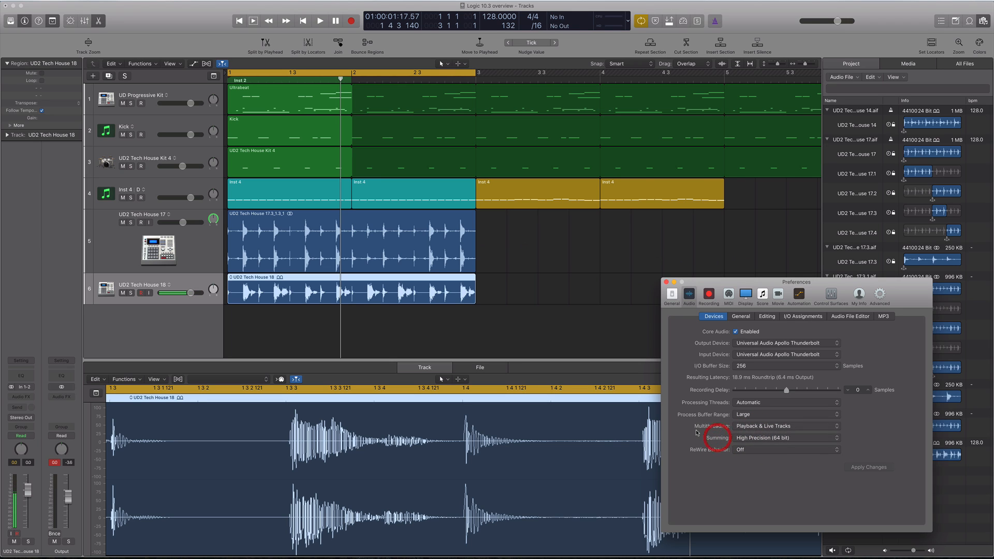